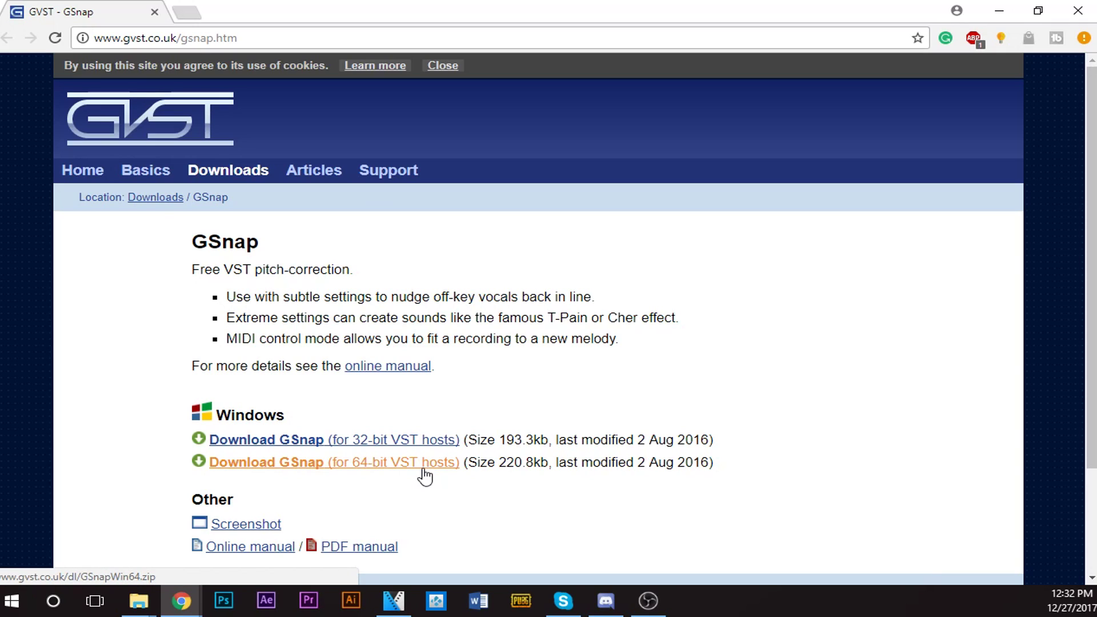
Step: Download the 64-bit GSnap zip from the GVST page and open it in WinRAR
click(424, 469)
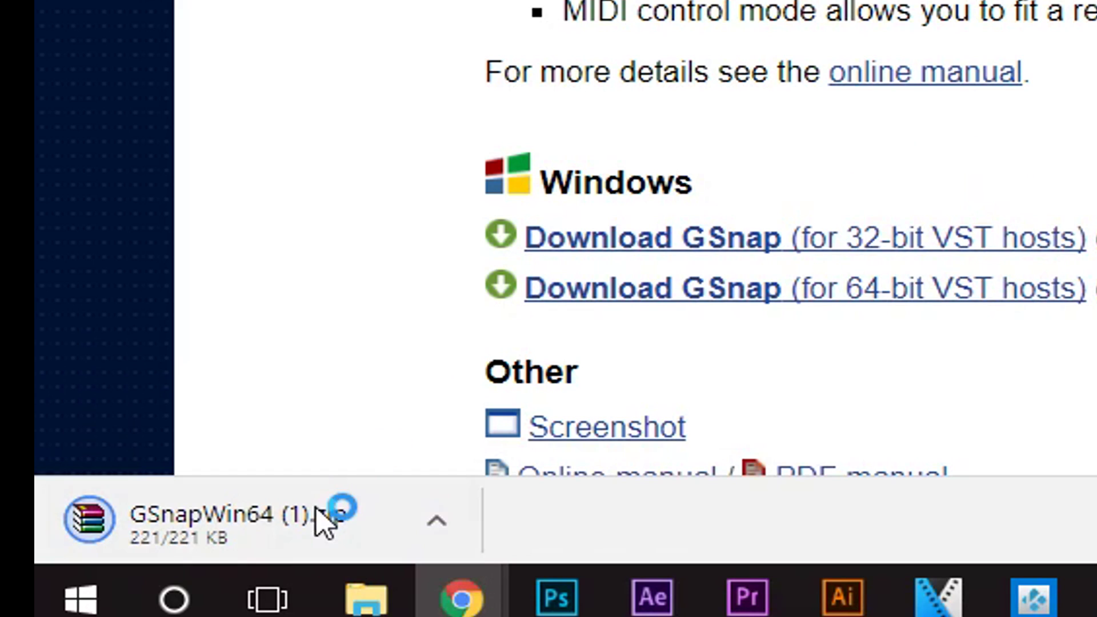
click(441, 521)
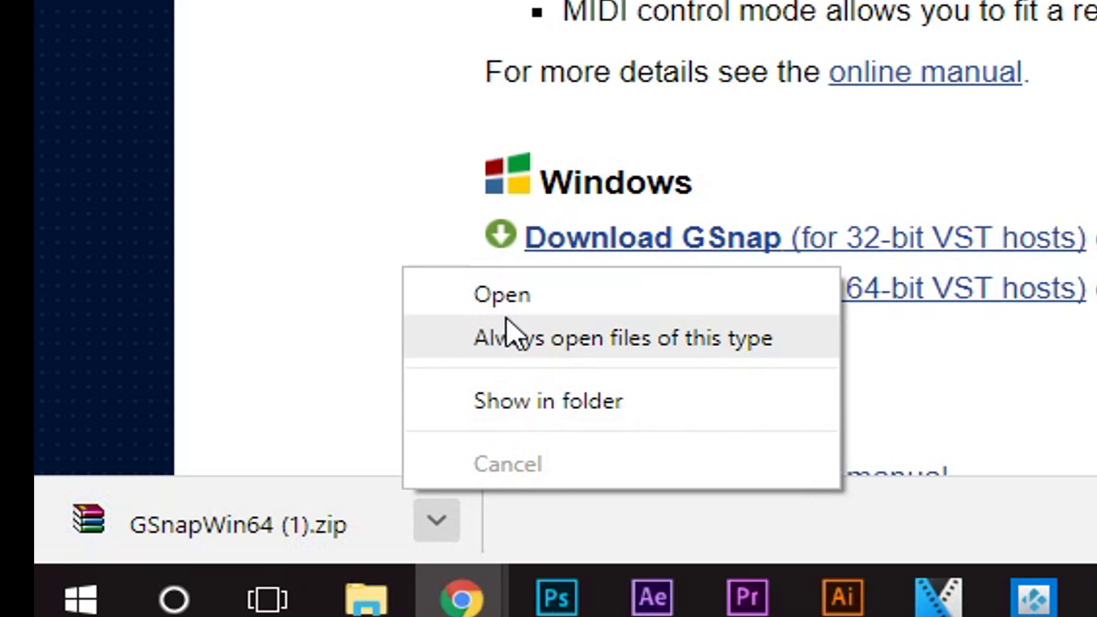
click(460, 313)
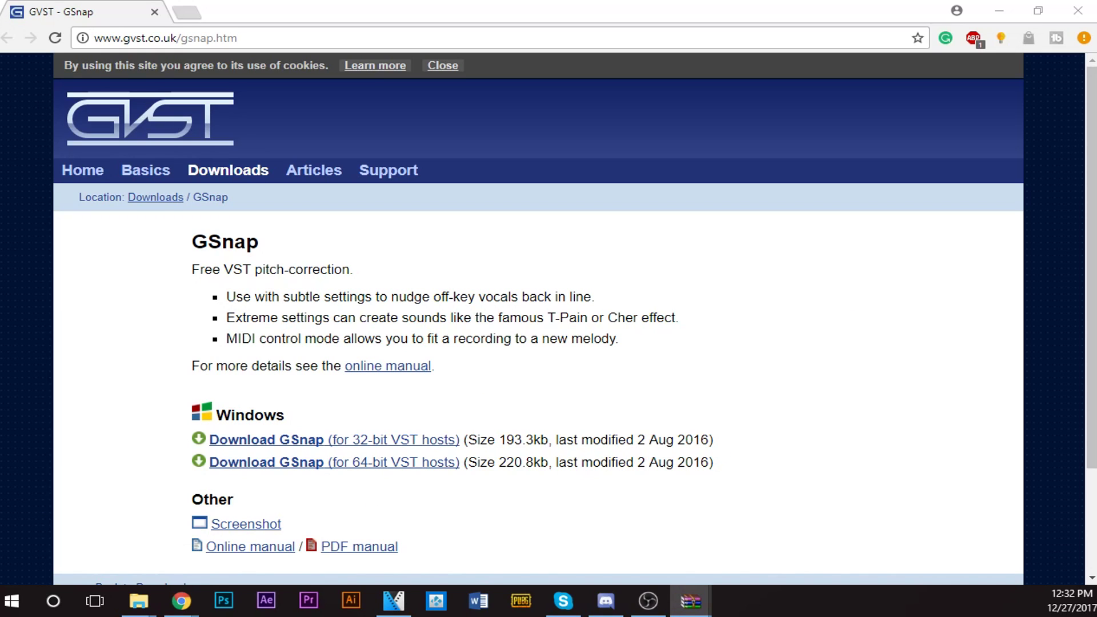
Step: Minimize Chrome and move the WinRAR archive window aside to expose the desktop
drag(429, 171, 558, 176)
click(998, 11)
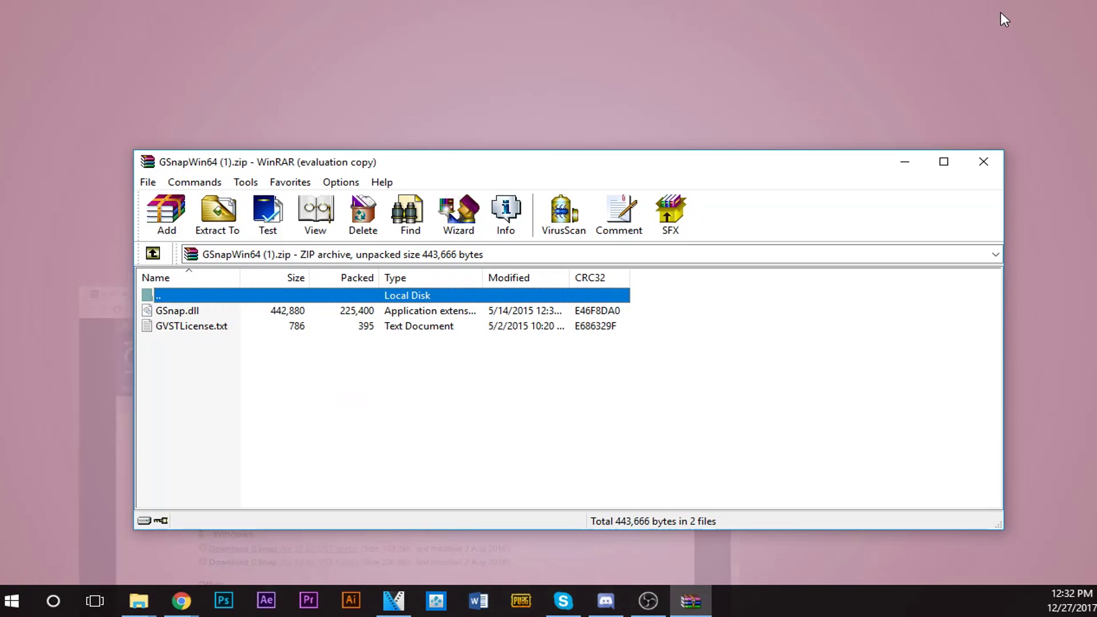
drag(760, 170, 740, 270)
Step: Create a new desktop folder named 'gsnap'
right_click(420, 132)
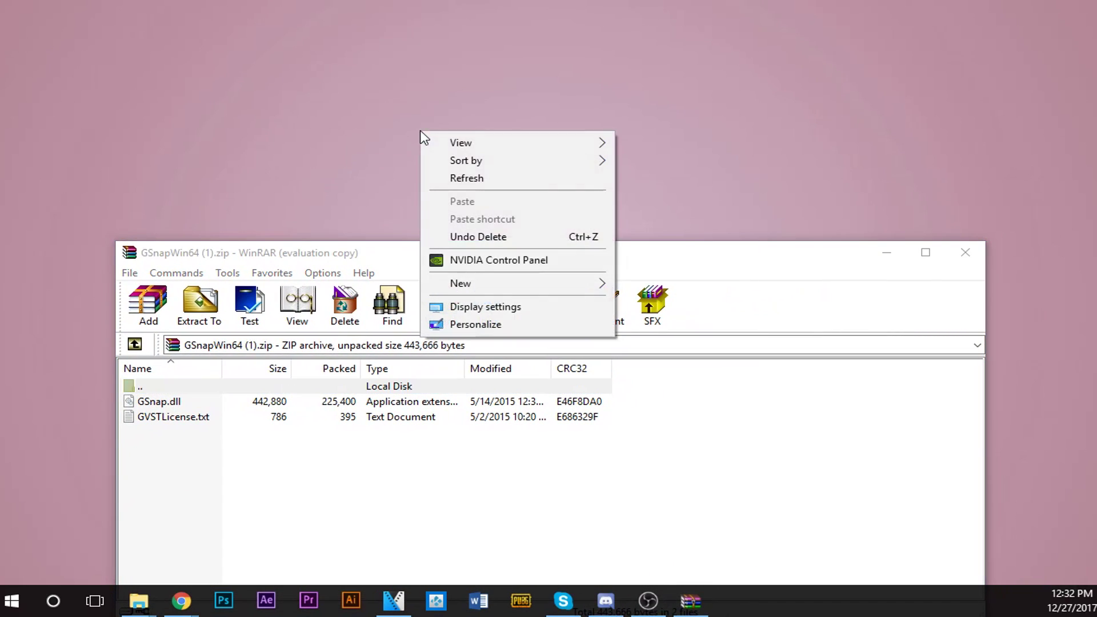
mouse_move(518, 293)
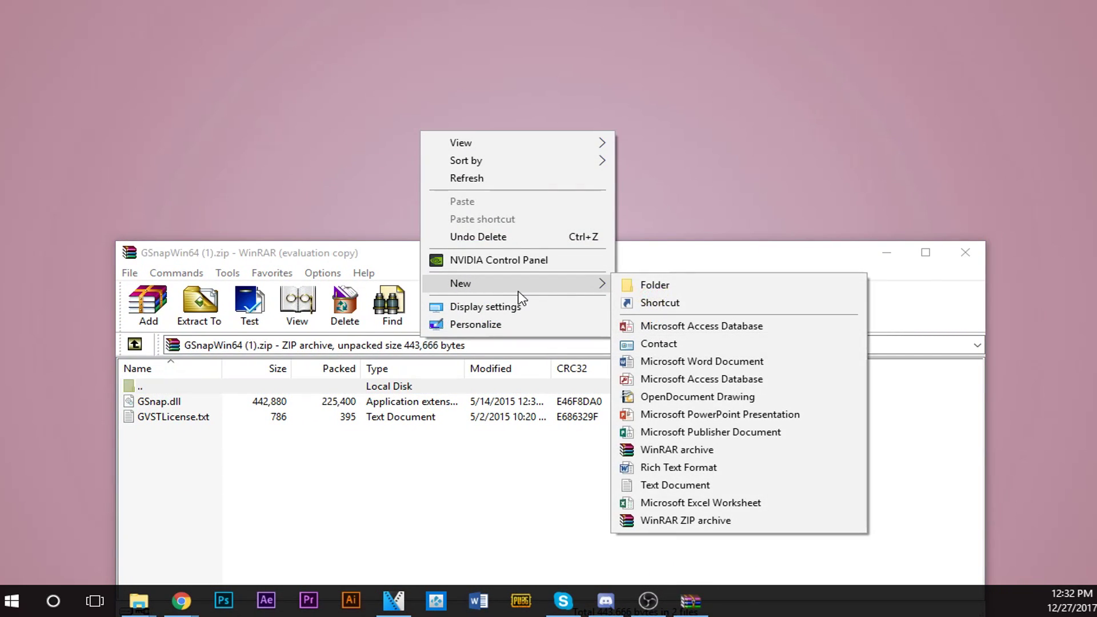
click(679, 286)
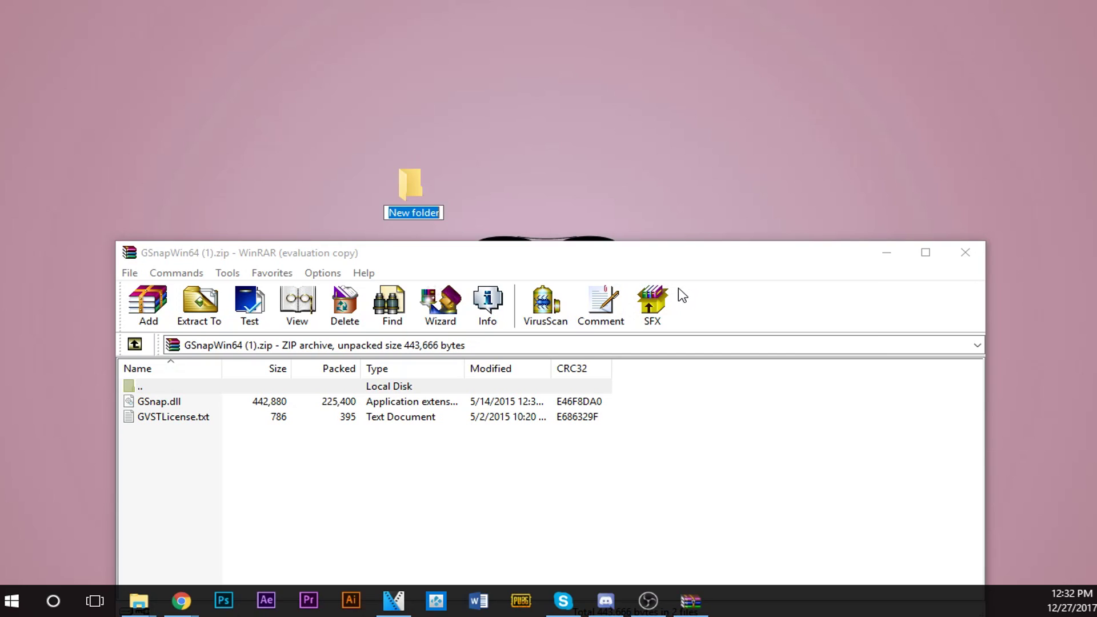
text(gsnap)
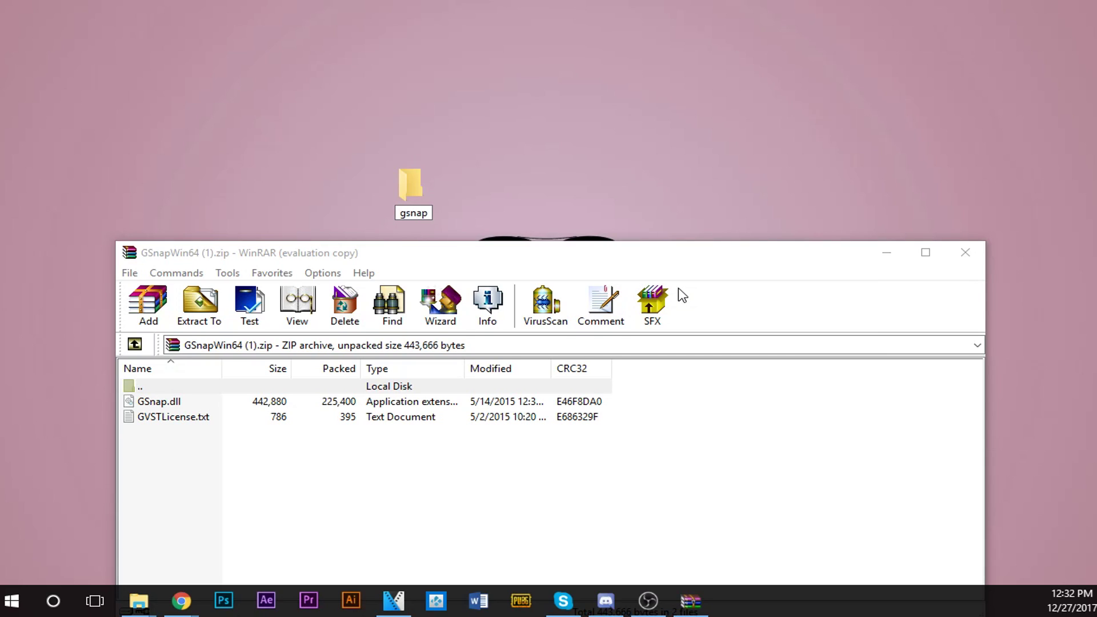
key(Return)
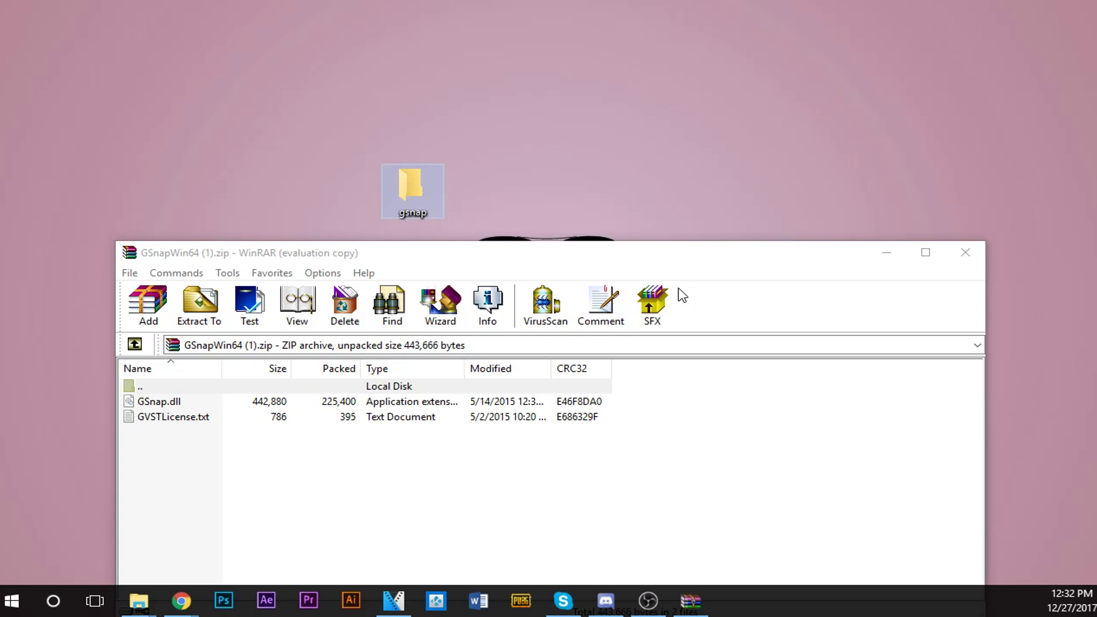
Step: Drag GSnap.dll and GVSTLicense.txt from WinRAR into the gsnap folder and check its contents
drag(429, 259, 845, 179)
drag(637, 389, 404, 196)
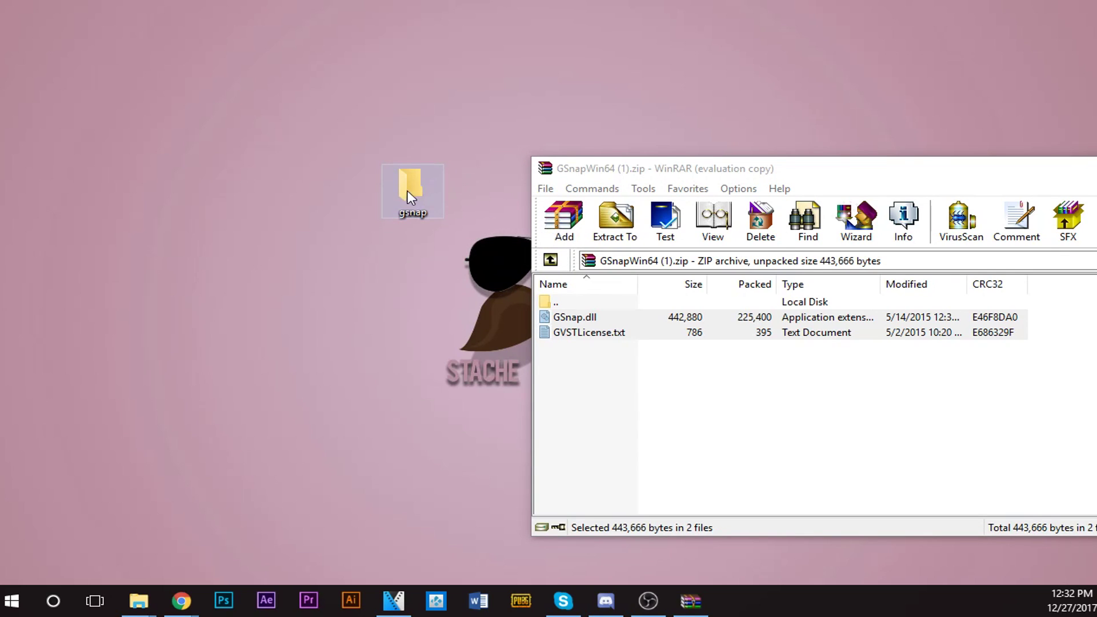
double_click(407, 190)
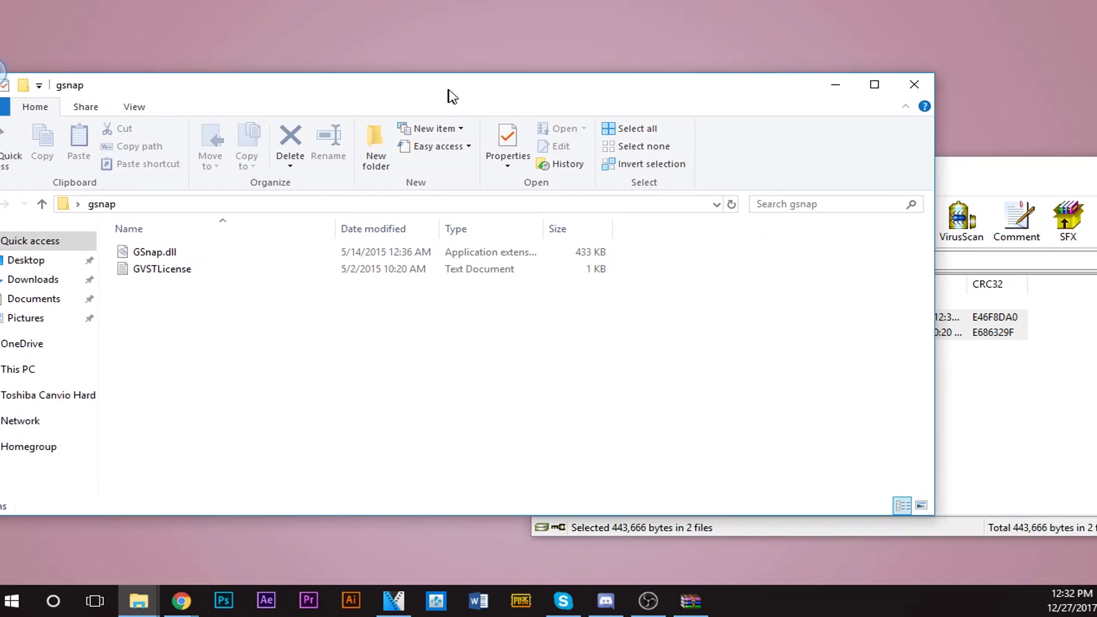
drag(452, 93, 482, 118)
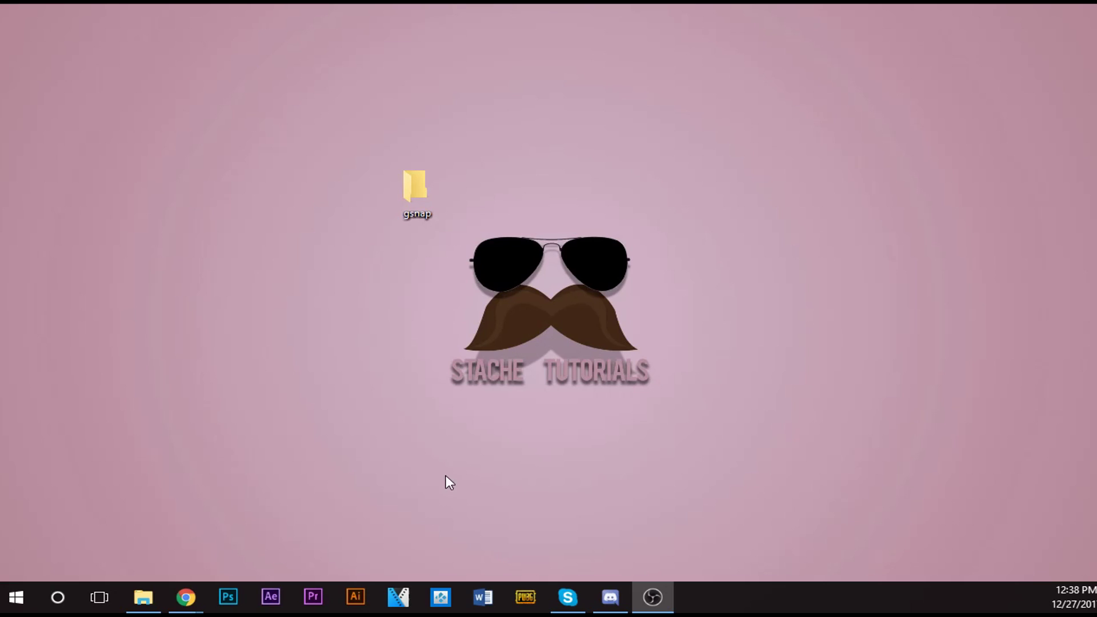
Step: Browse from This PC through Local Disk (C:) and Program Files (x86) into the VEGAS folder
click(144, 591)
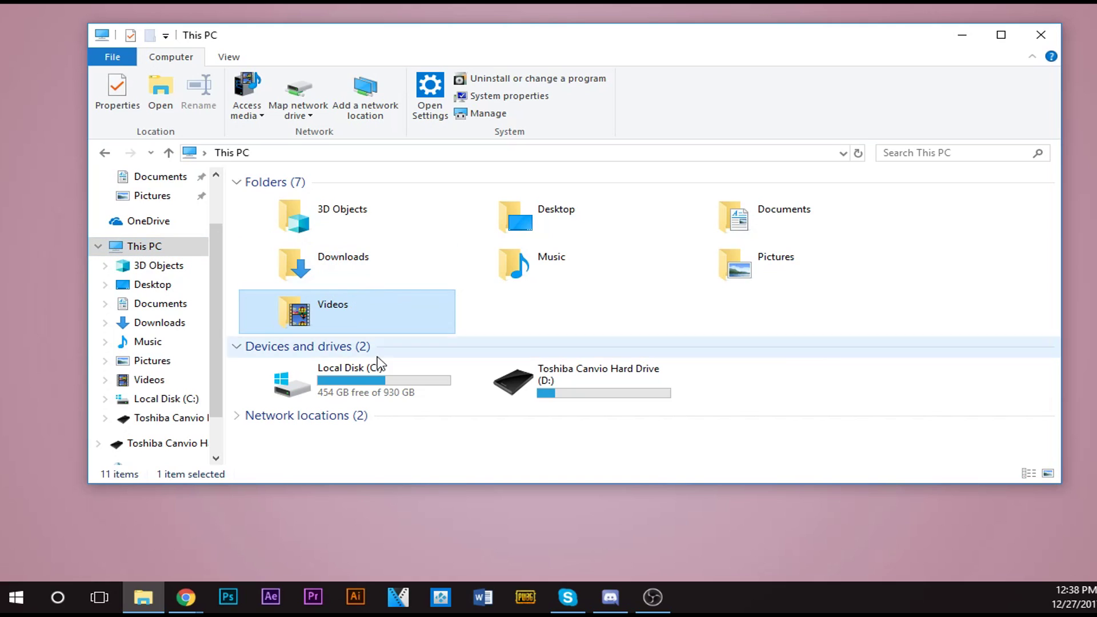
click(404, 448)
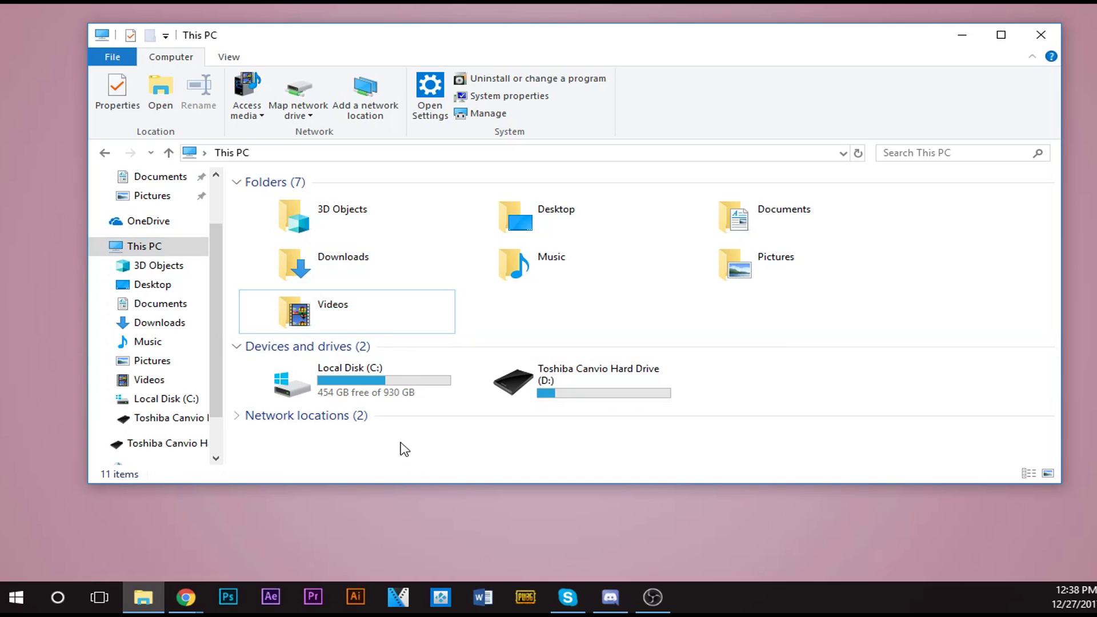
double_click(366, 382)
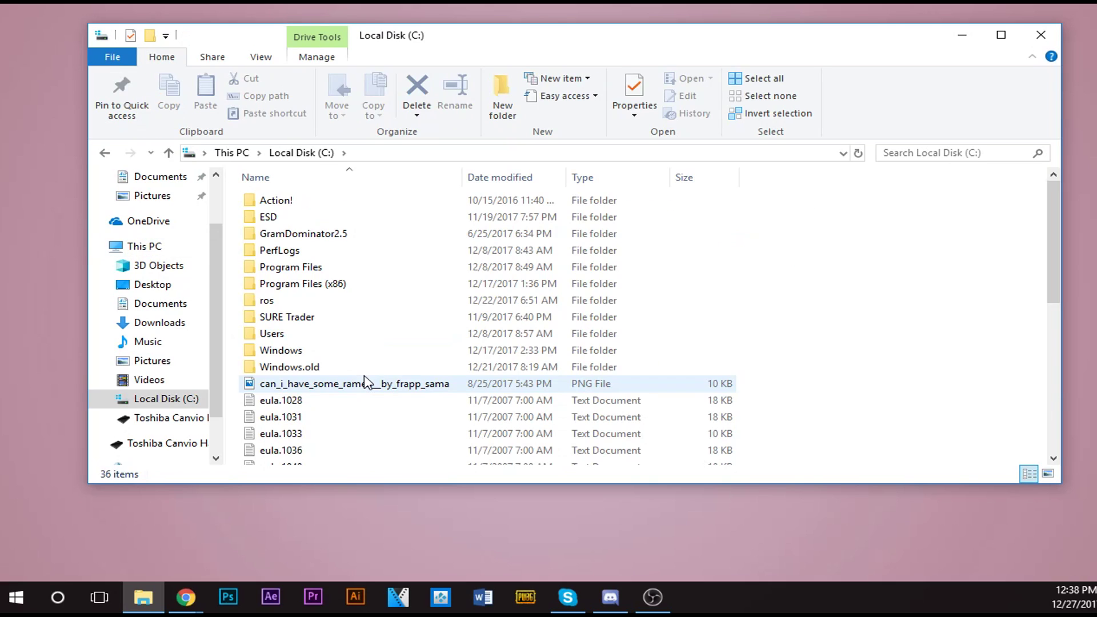
click(338, 289)
double_click(337, 288)
scroll(342, 297, down, 4)
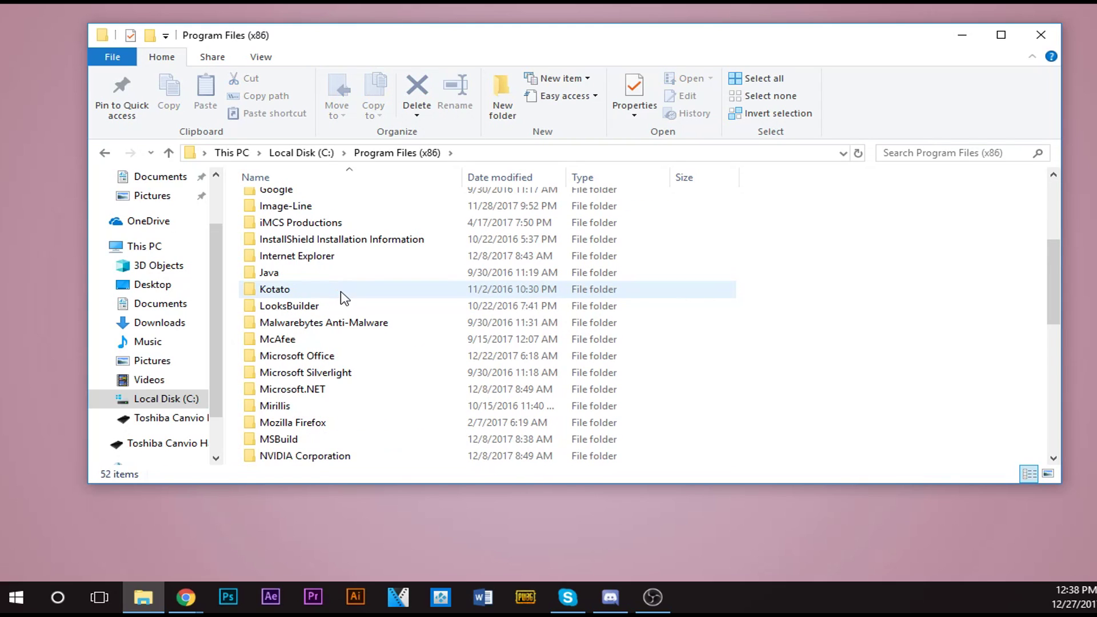
scroll(342, 297, down, 3)
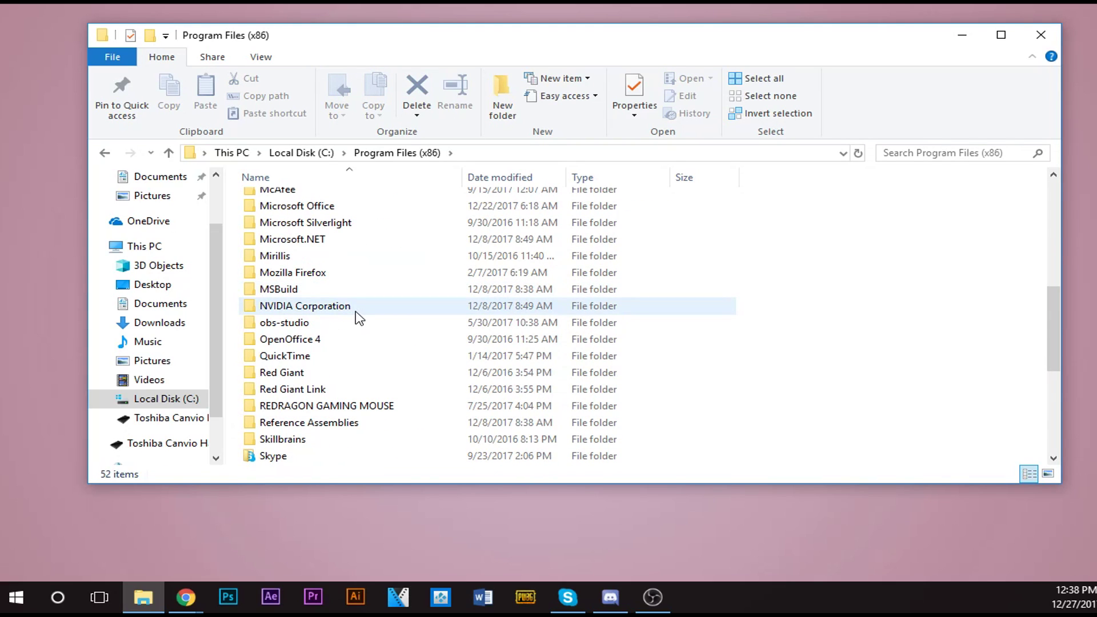
scroll(359, 320, down, 4)
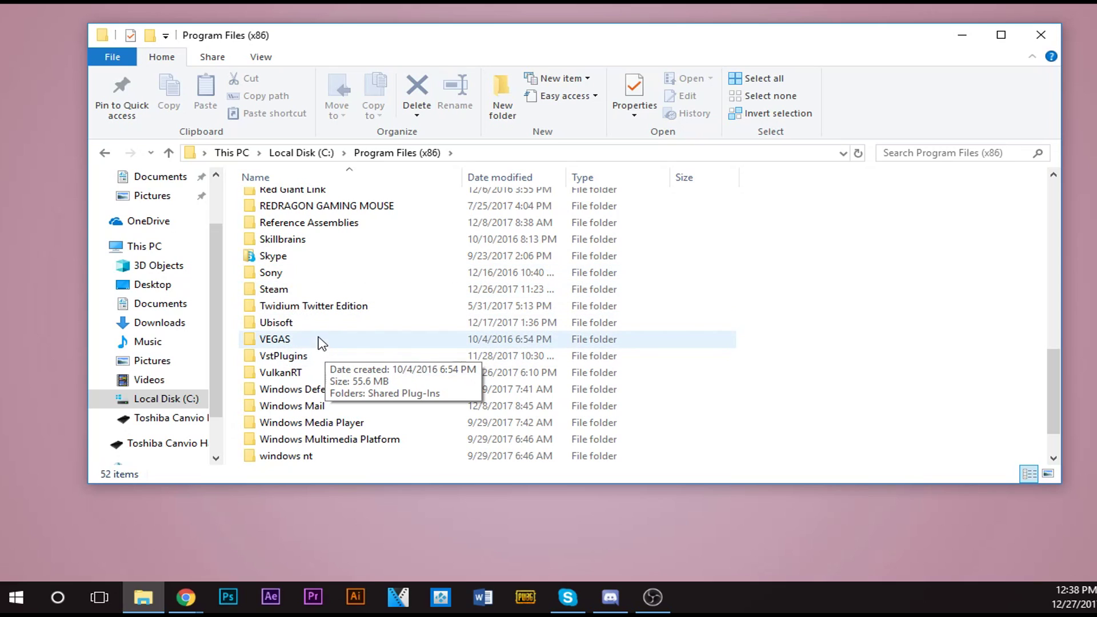
double_click(289, 340)
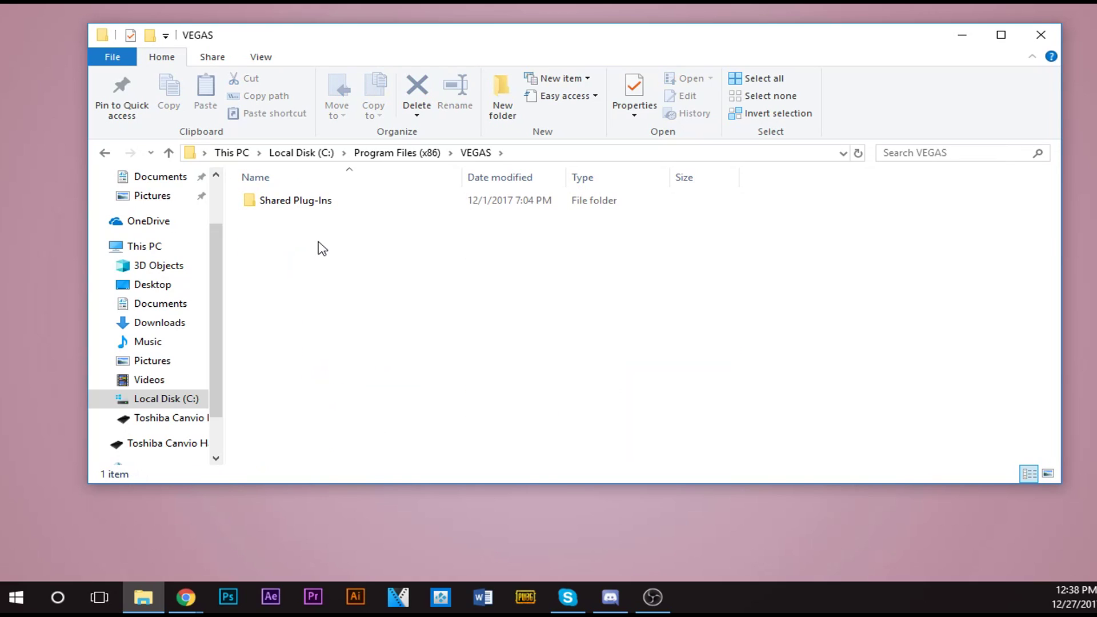
Step: Open VEGAS's Shared Plug-Ins folder and drag the desktop gsnap folder into it
double_click(315, 204)
drag(315, 49, 703, 56)
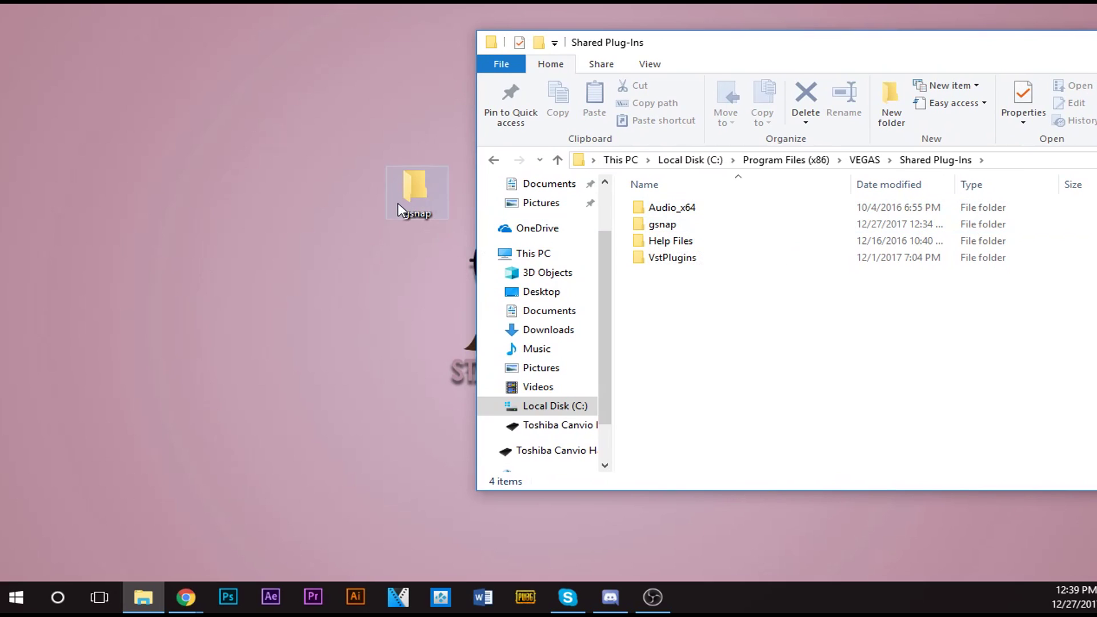
drag(685, 52, 720, 55)
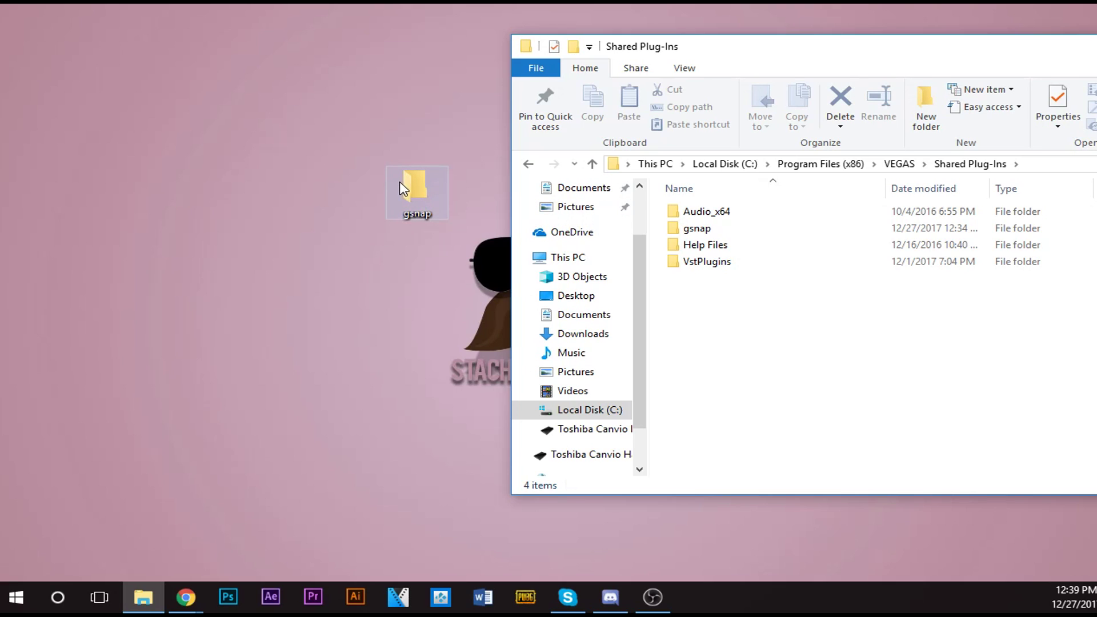
click(417, 197)
drag(459, 218, 779, 321)
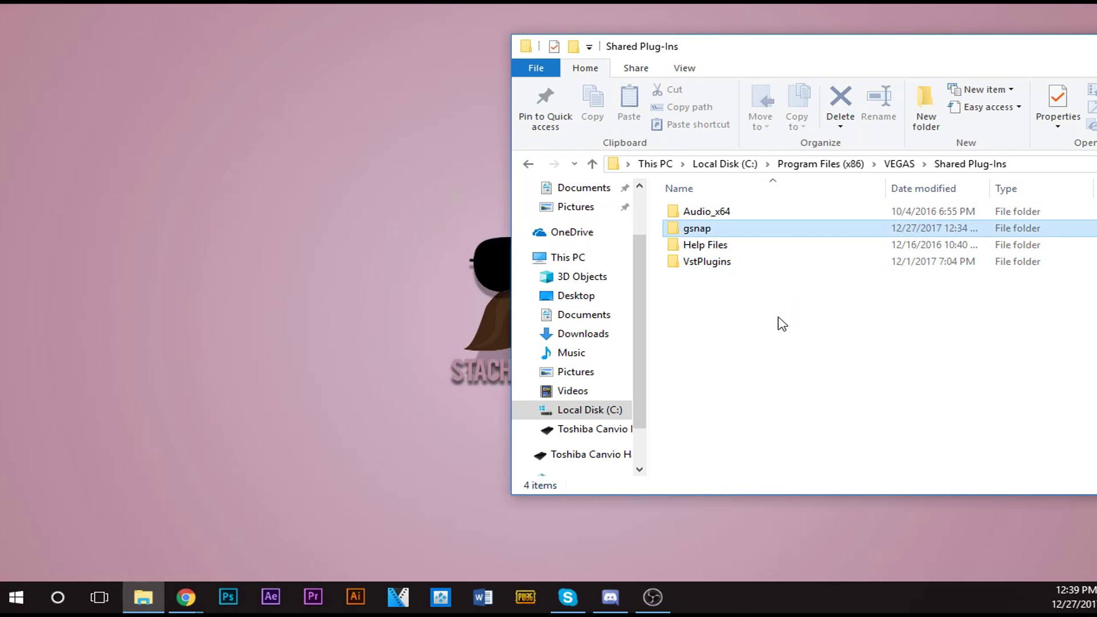
drag(753, 69, 409, 106)
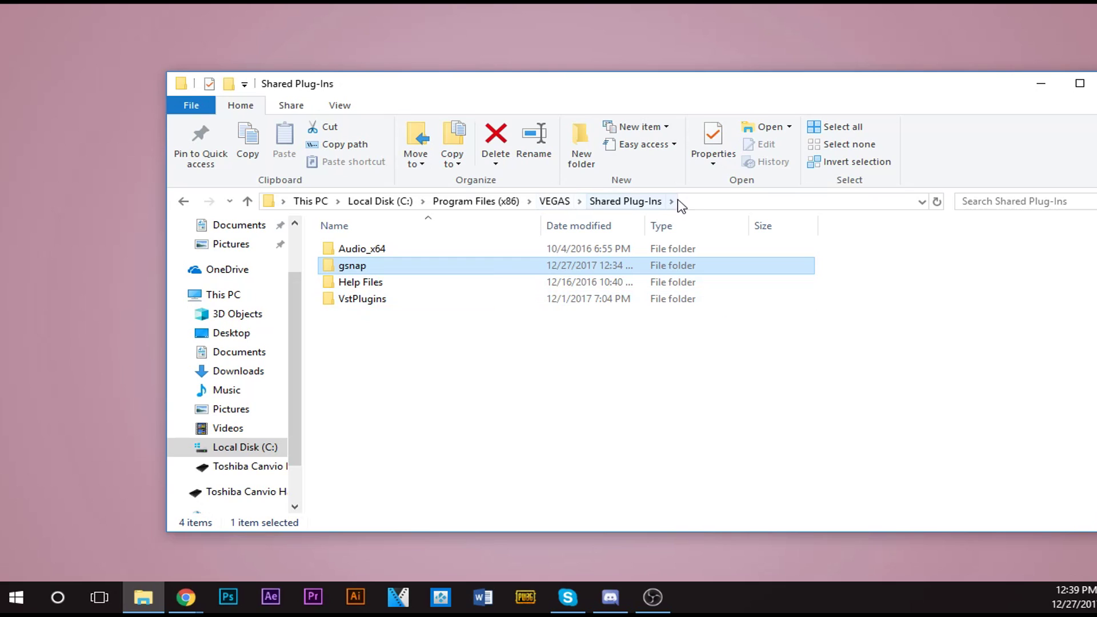
Step: Clear the Explorer window away and open Options > Preferences in VEGAS Pro
double_click(965, 92)
key(super+d)
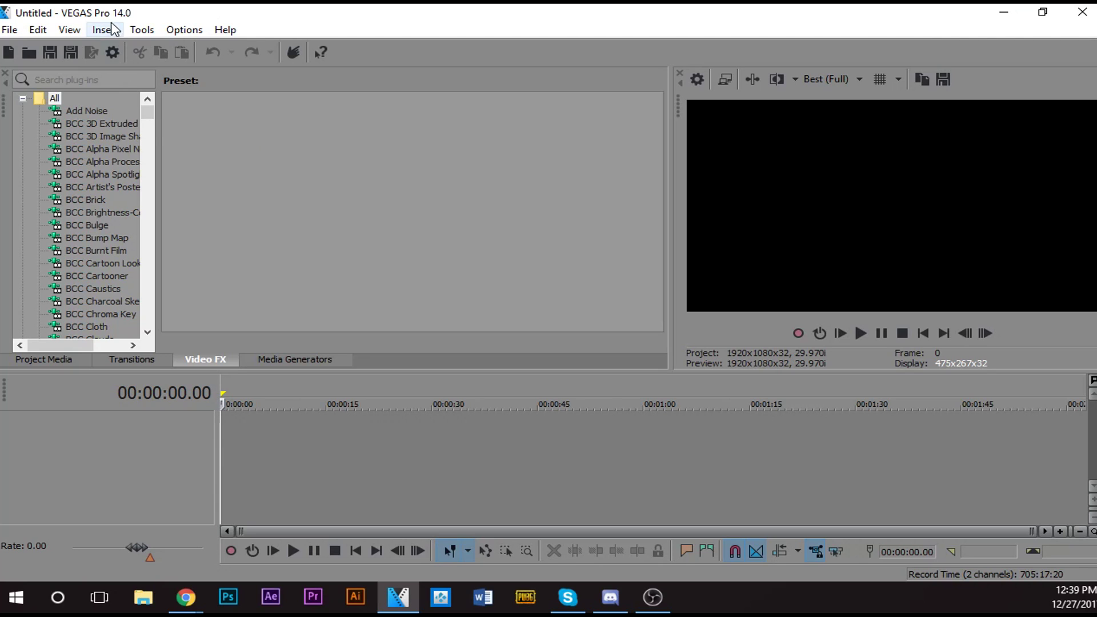
click(185, 31)
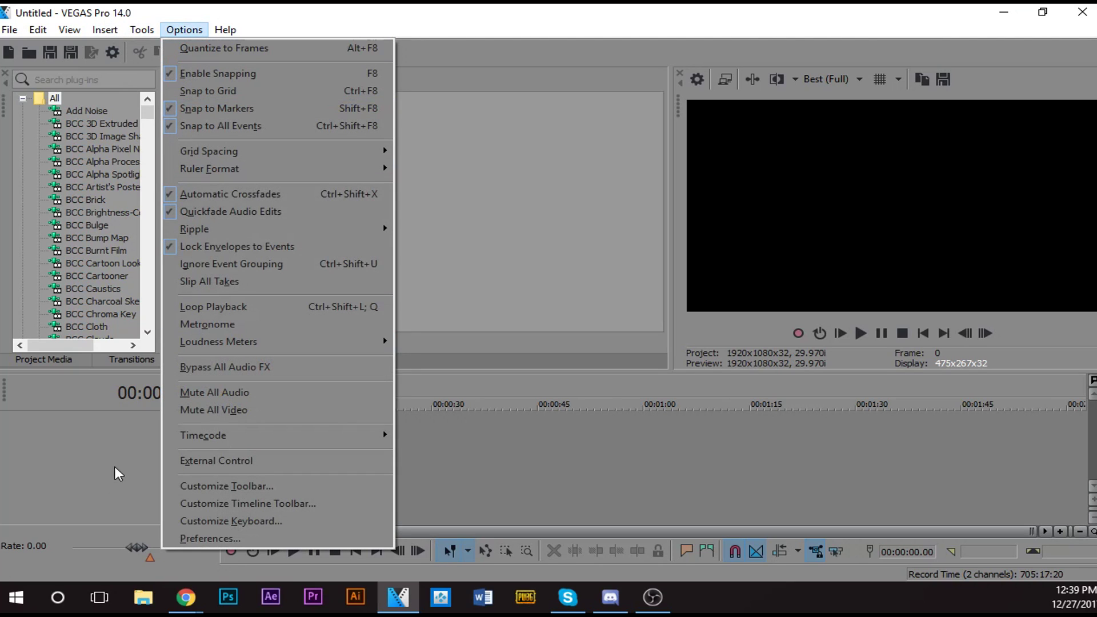
click(190, 535)
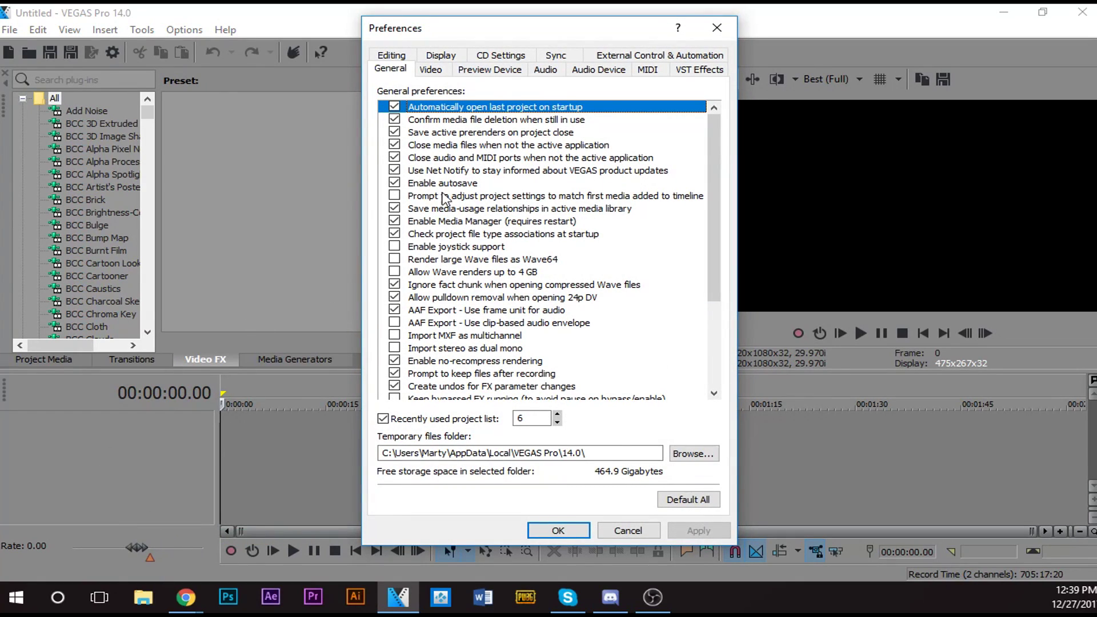
Step: On the VST Effects tab, set the default VST search folder to Shared Plug-Ins\gsnap
click(687, 78)
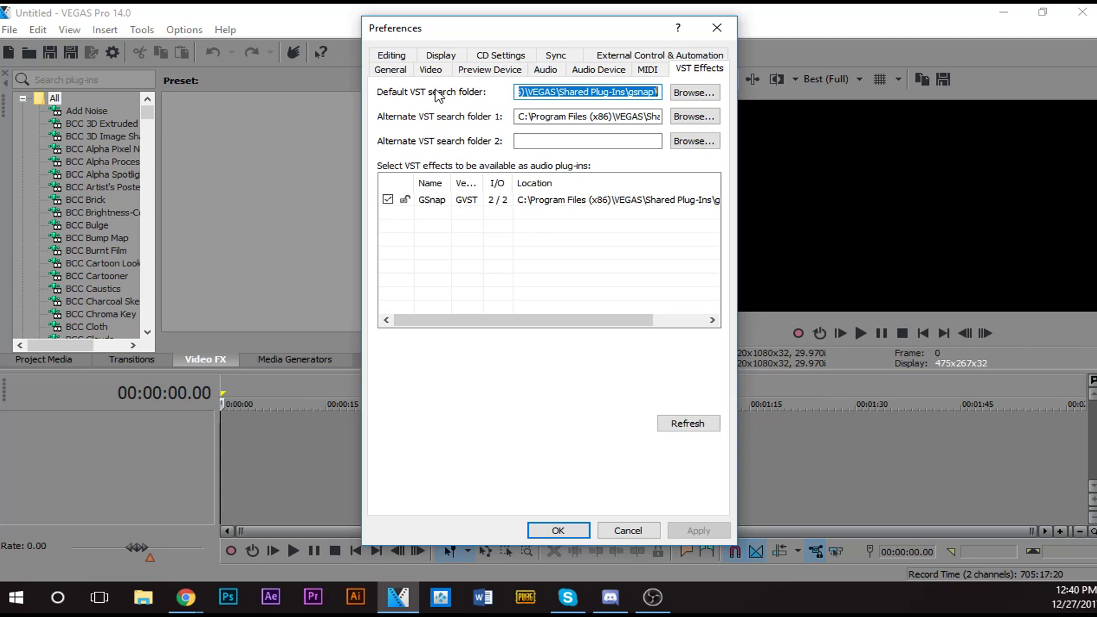
click(687, 98)
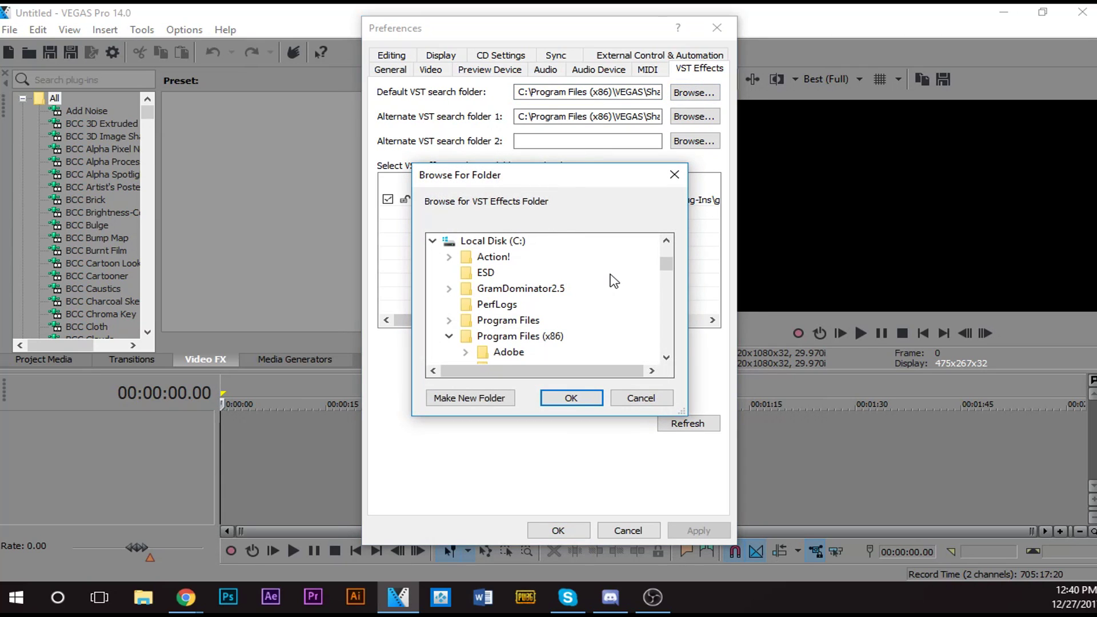
scroll(612, 279, down, 1)
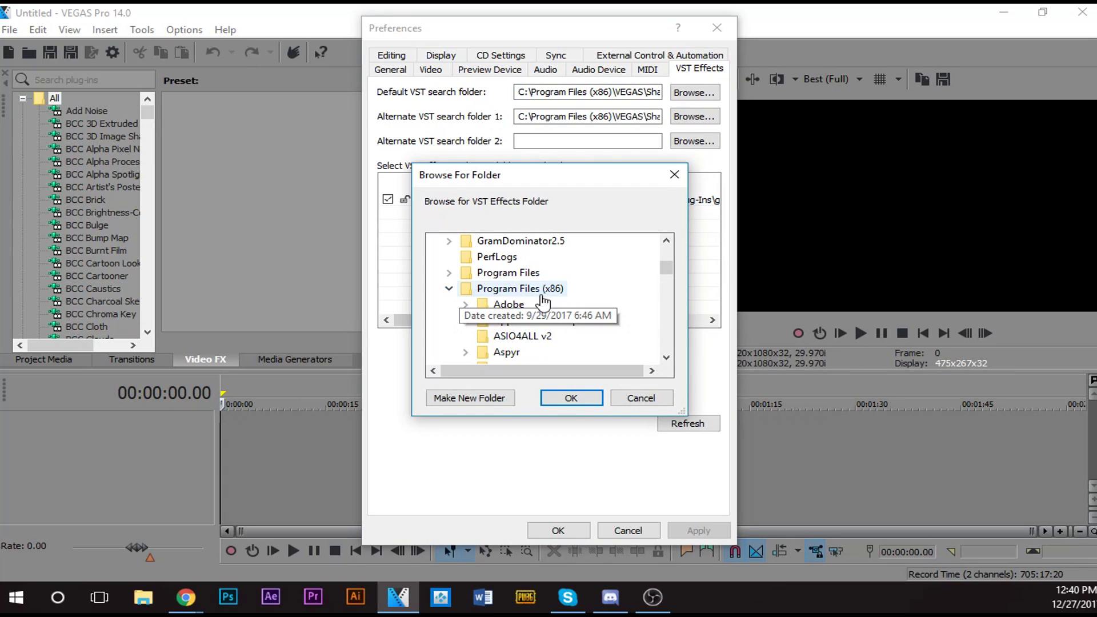
scroll(531, 298, down, 10)
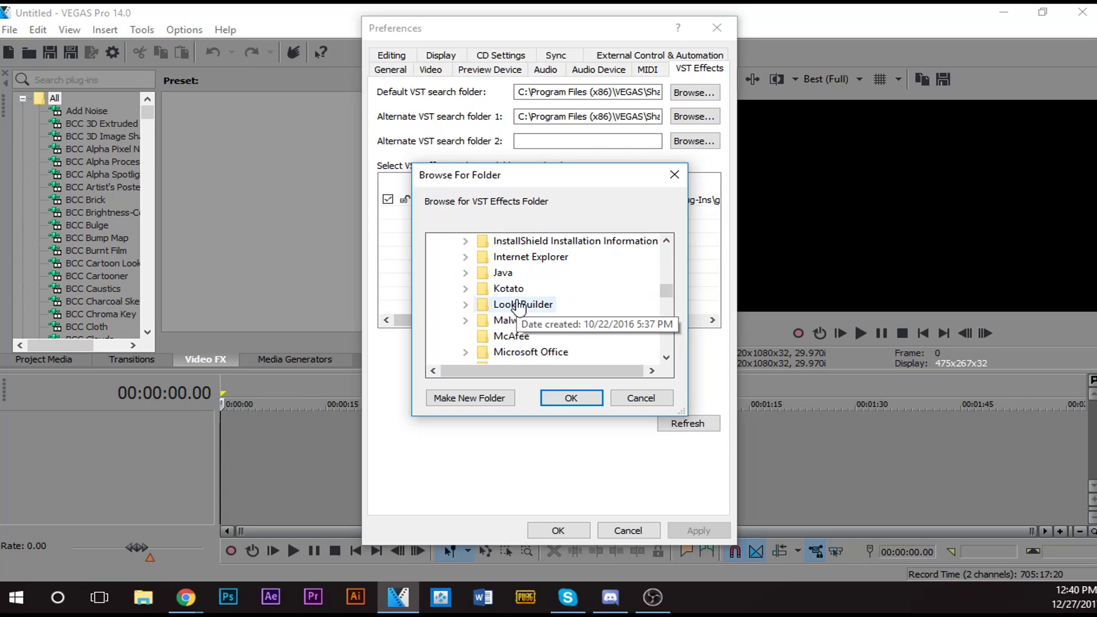
scroll(530, 309, down, 4)
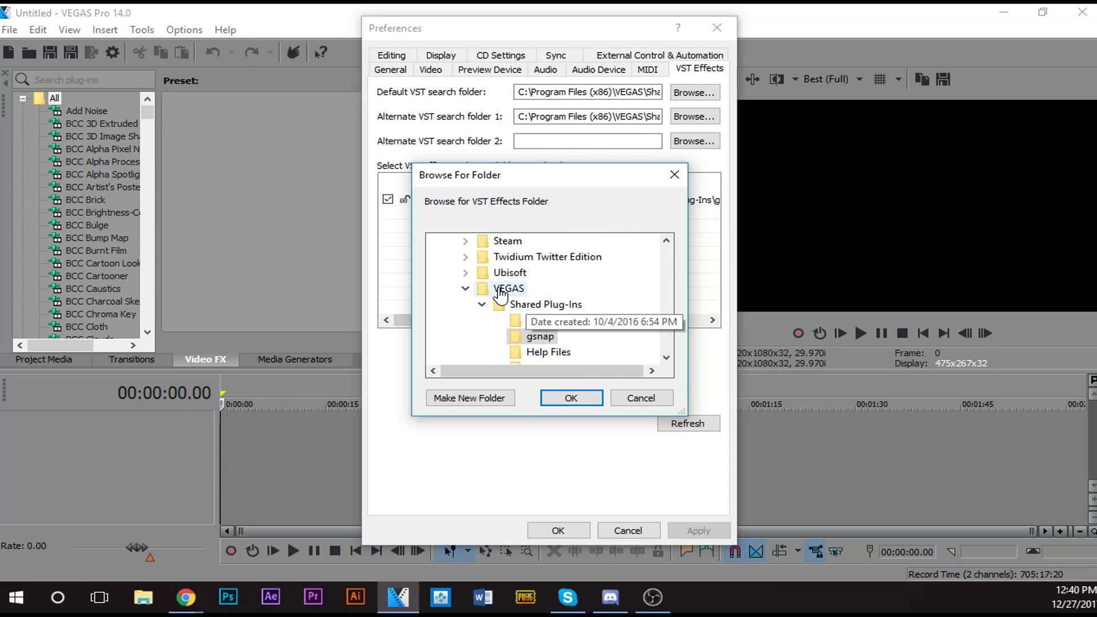
scroll(524, 308, down, 1)
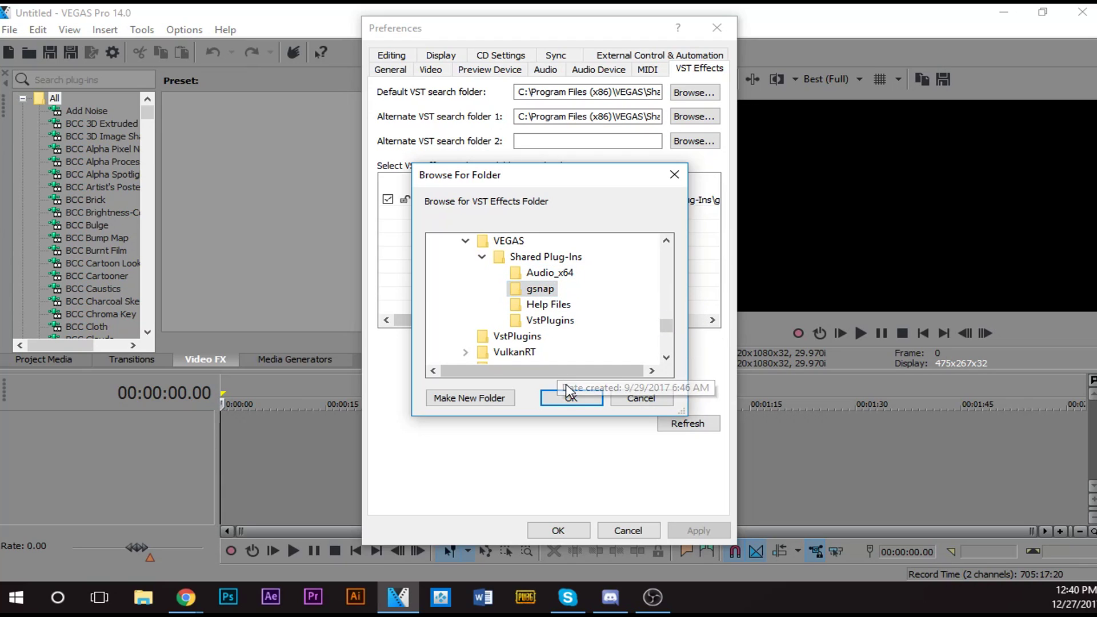
click(571, 398)
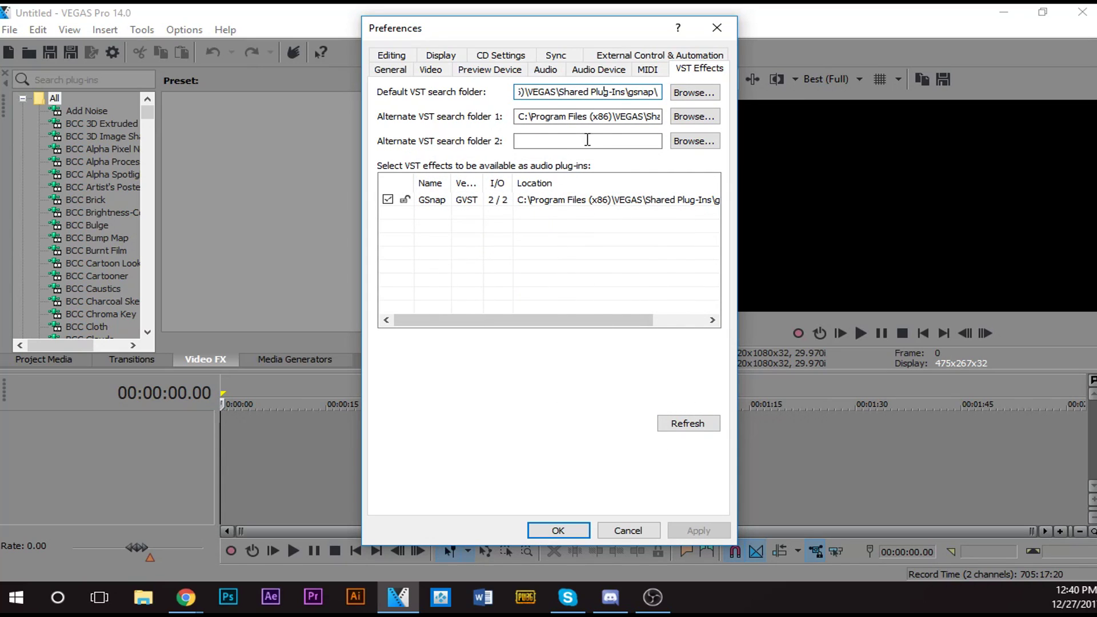
Step: Rescan all VST folders so GSnap is listed, then apply and close Preferences
click(429, 201)
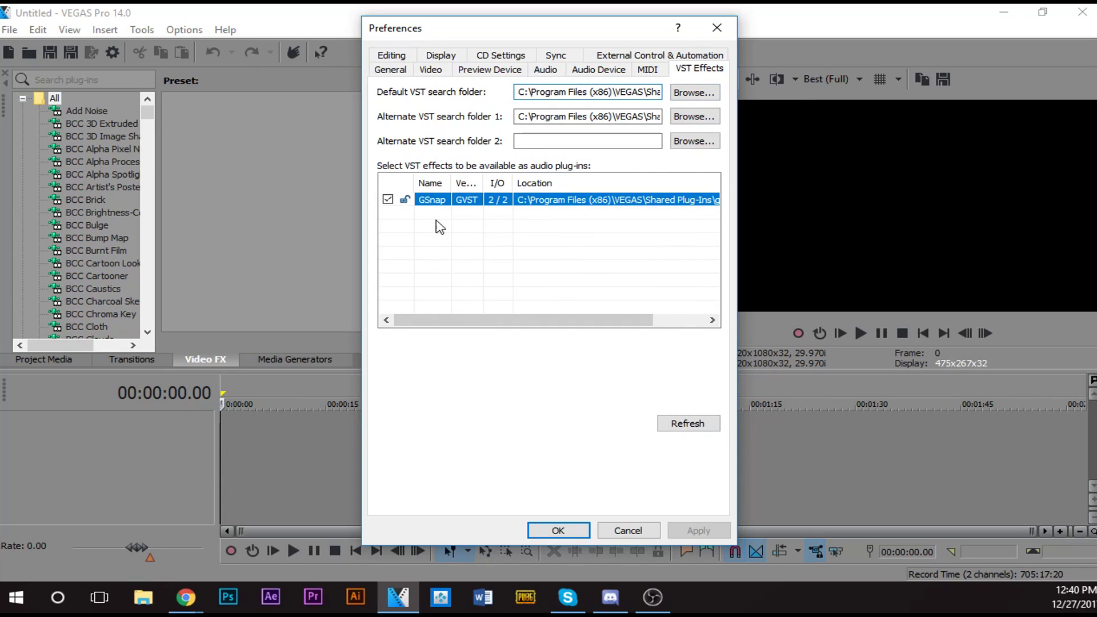
click(676, 423)
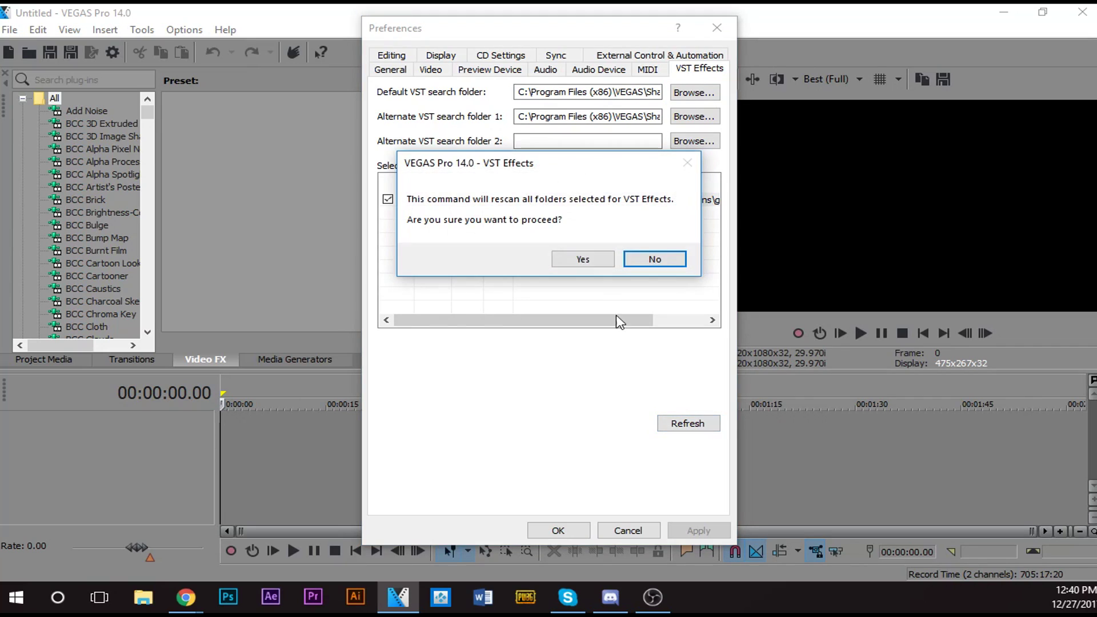
click(586, 260)
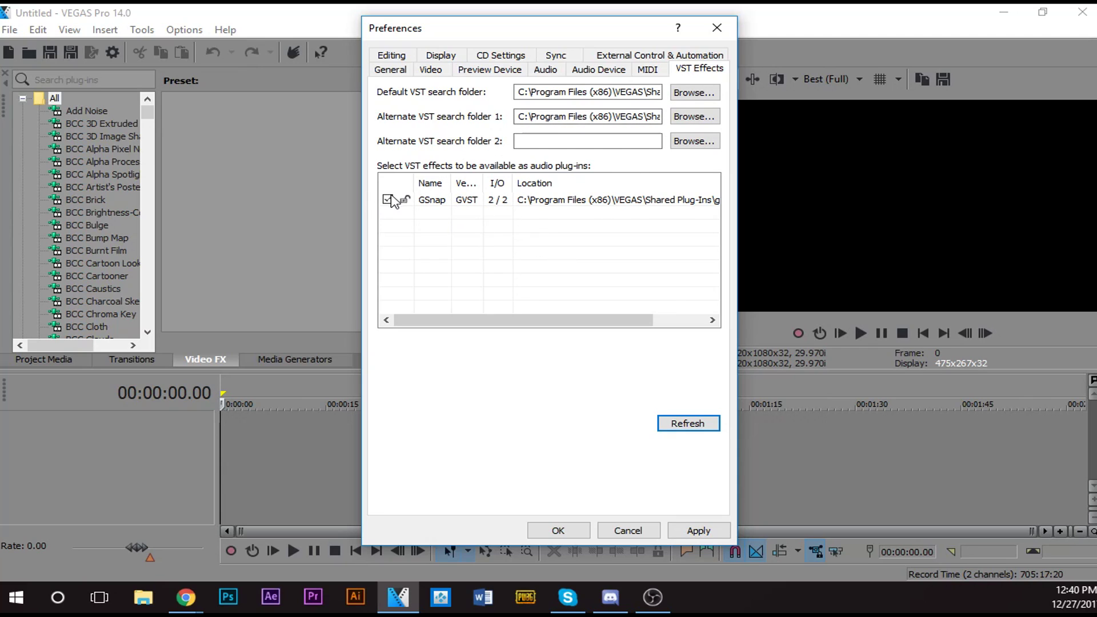
click(717, 531)
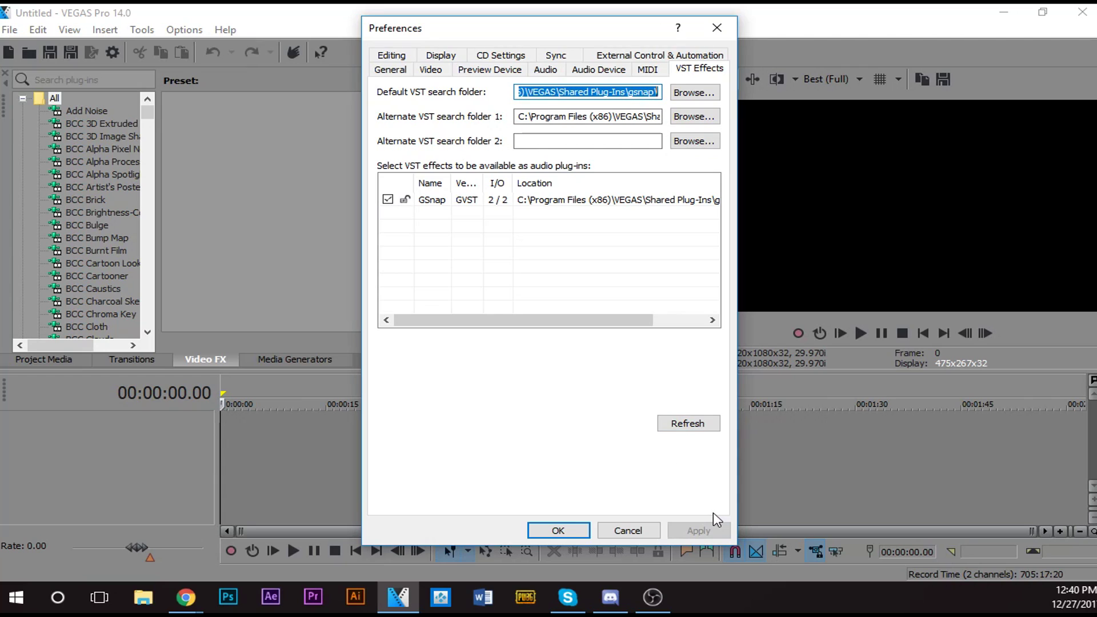
click(556, 531)
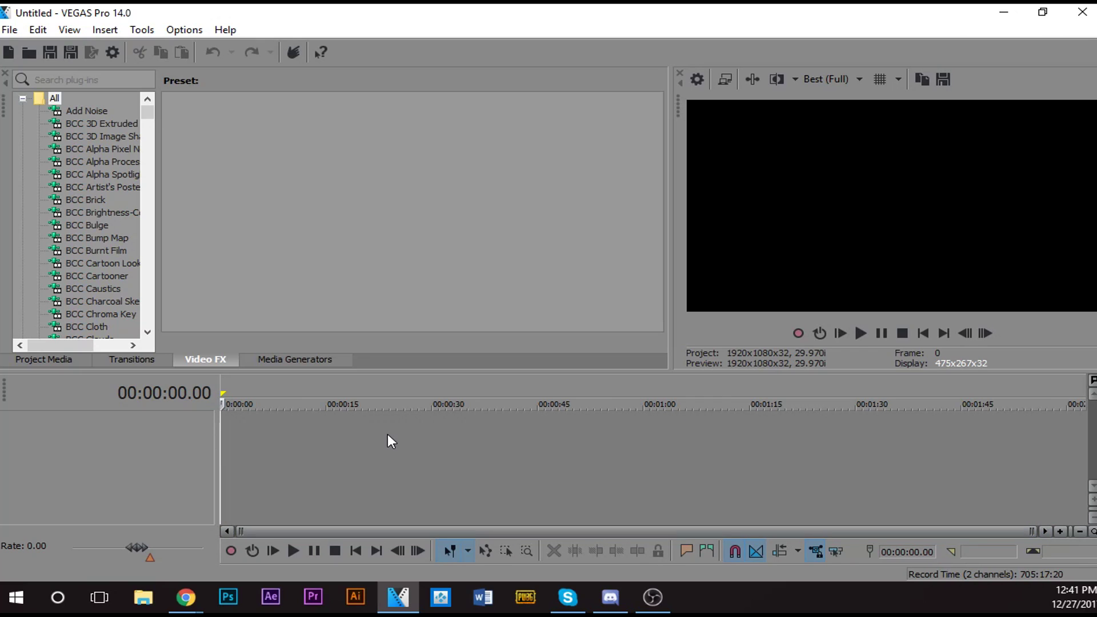
Step: Record a voice take onto the audio track starting at 00:00:02.28
click(241, 511)
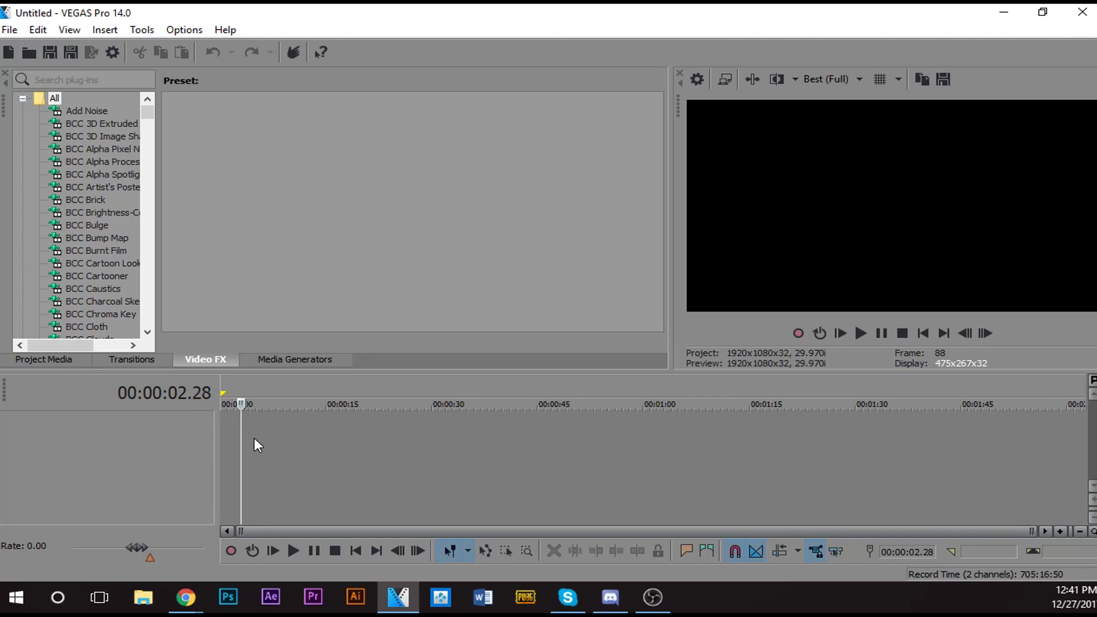
click(228, 553)
click(576, 271)
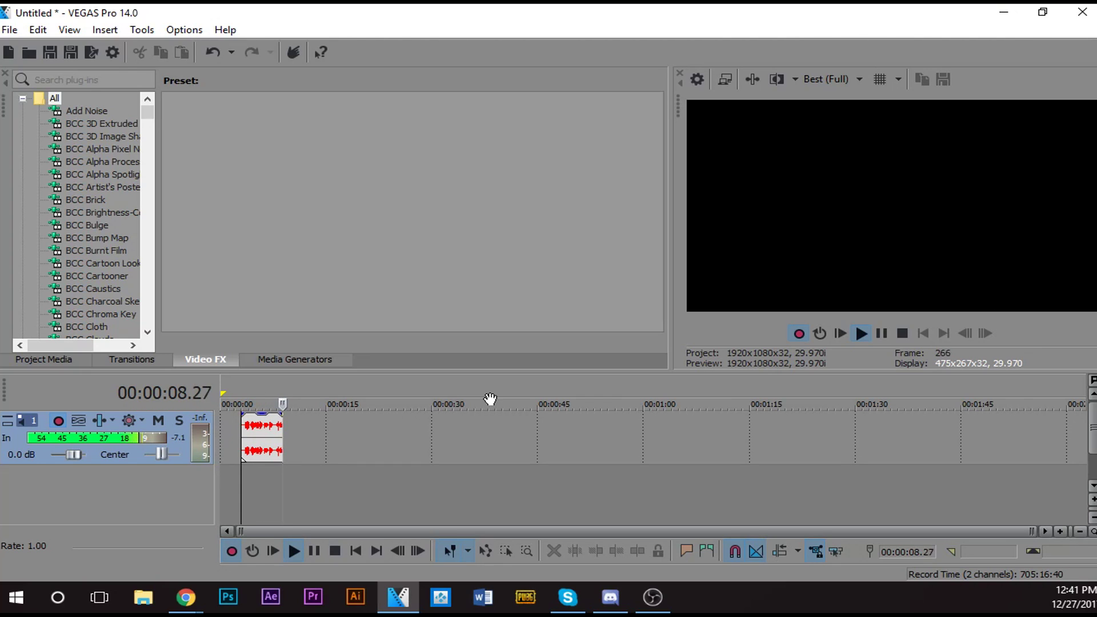
click(227, 550)
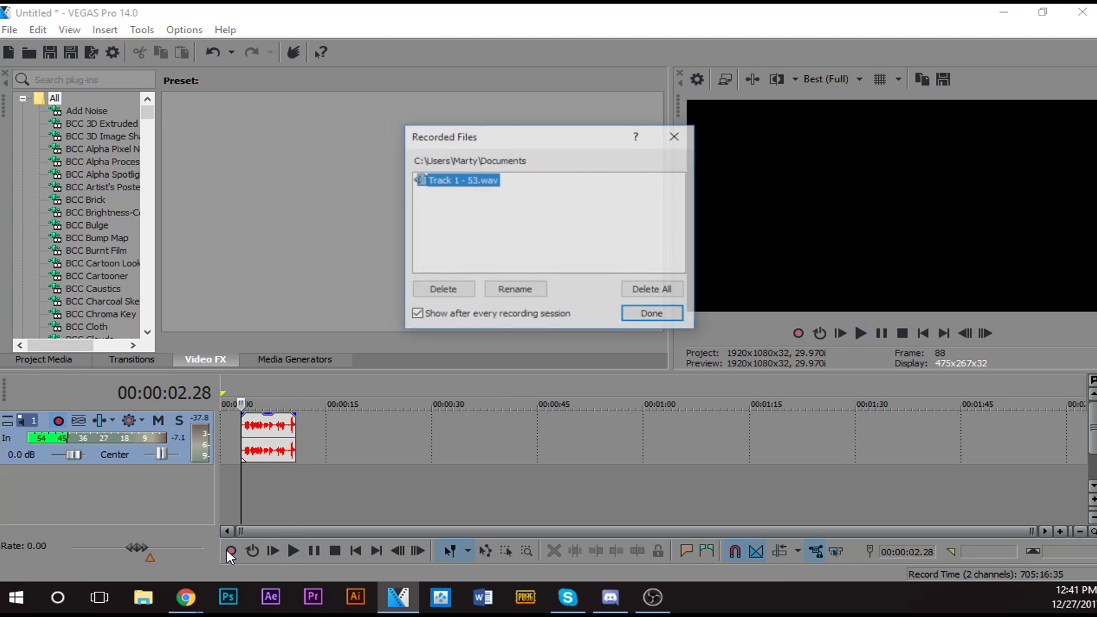
click(653, 311)
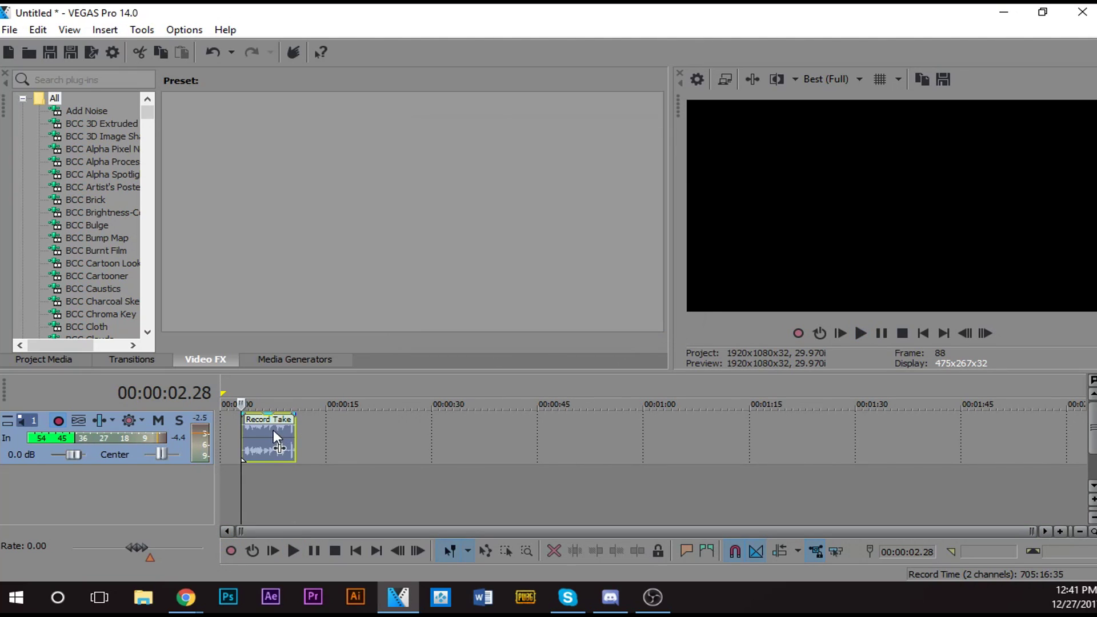
Step: Play back the recorded Record Take 1 clip
click(258, 431)
key(space)
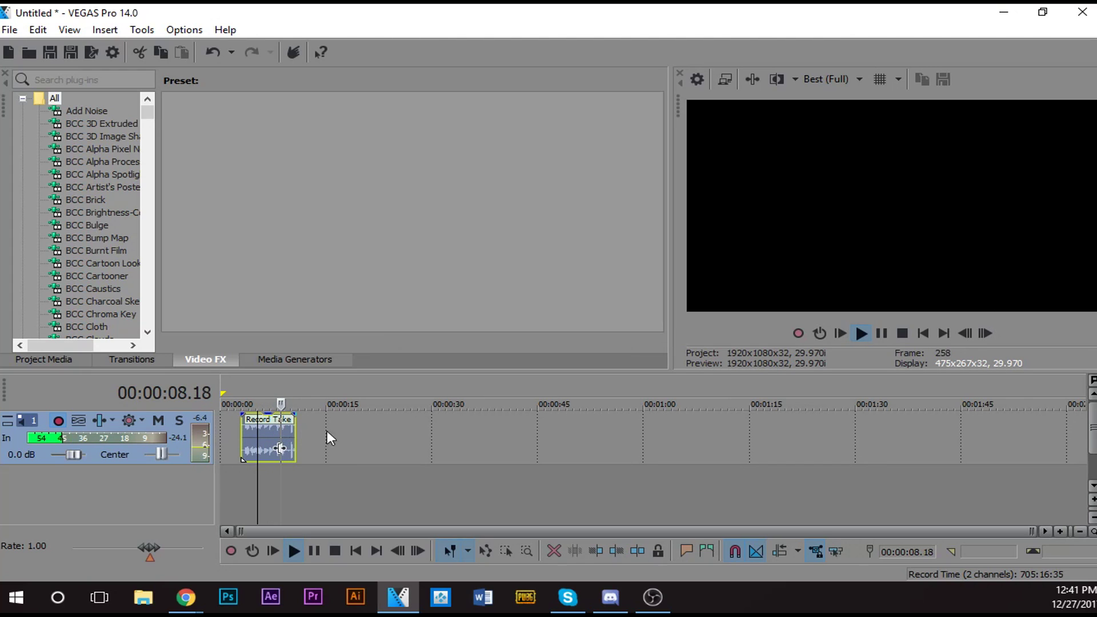
key(space)
scroll(436, 448, up, 6)
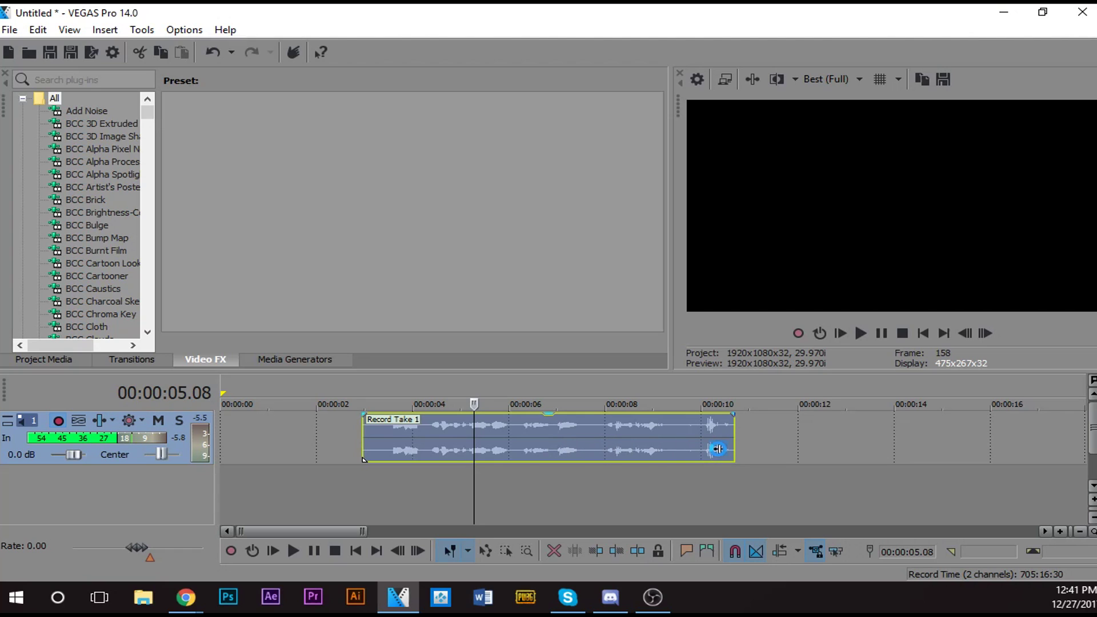
Step: Add GSnap from the Plug-In Chooser's VST folder to the Record Take clip's Event FX
click(718, 449)
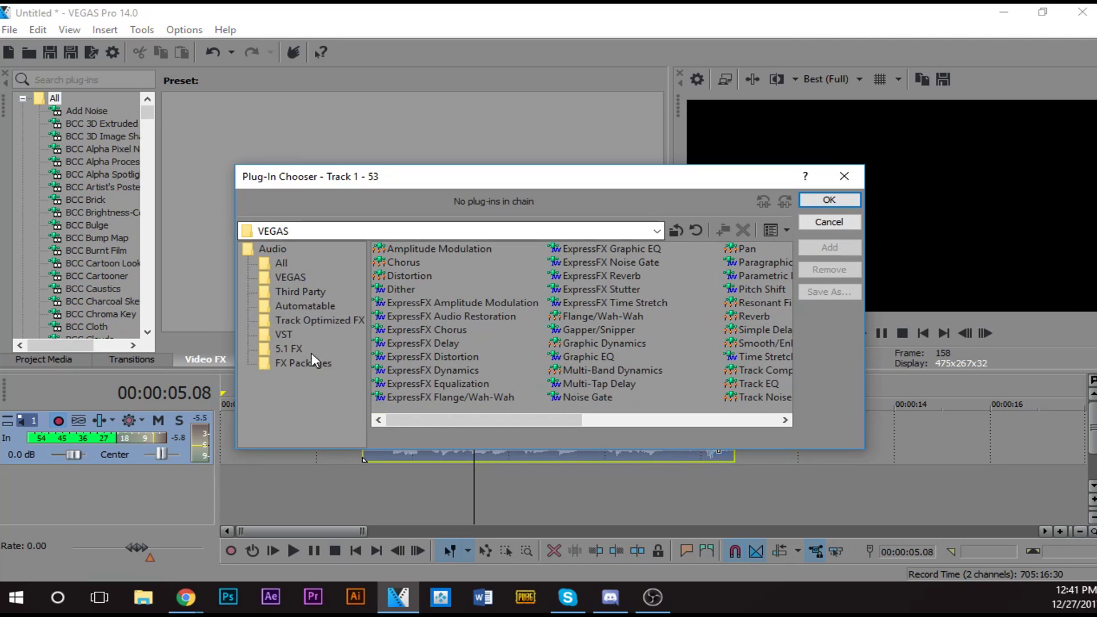
drag(484, 421, 397, 416)
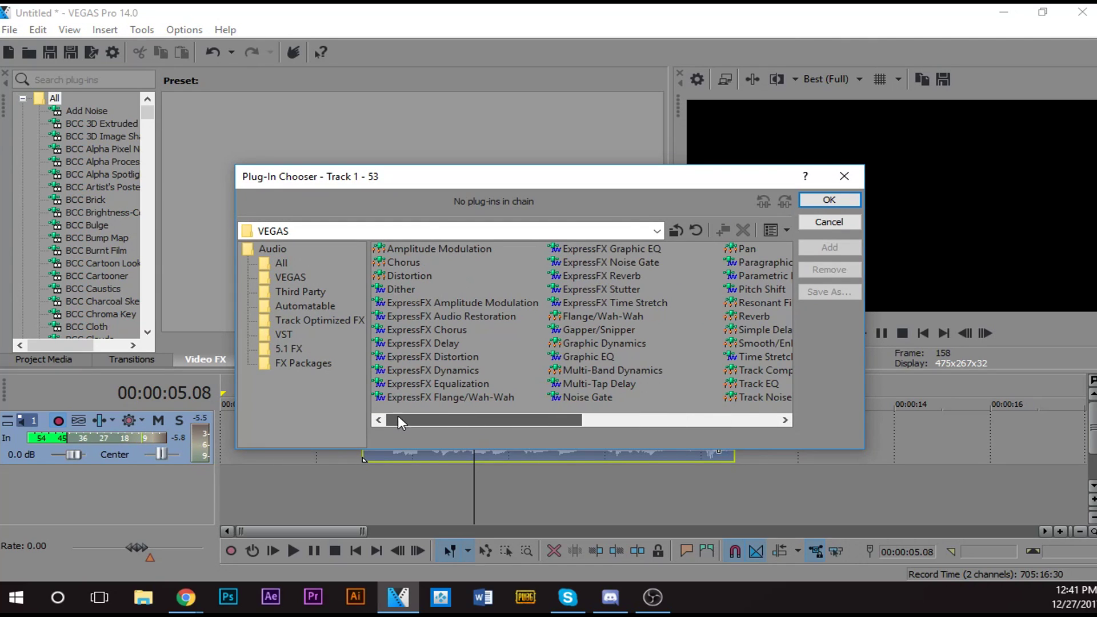
click(289, 336)
click(396, 248)
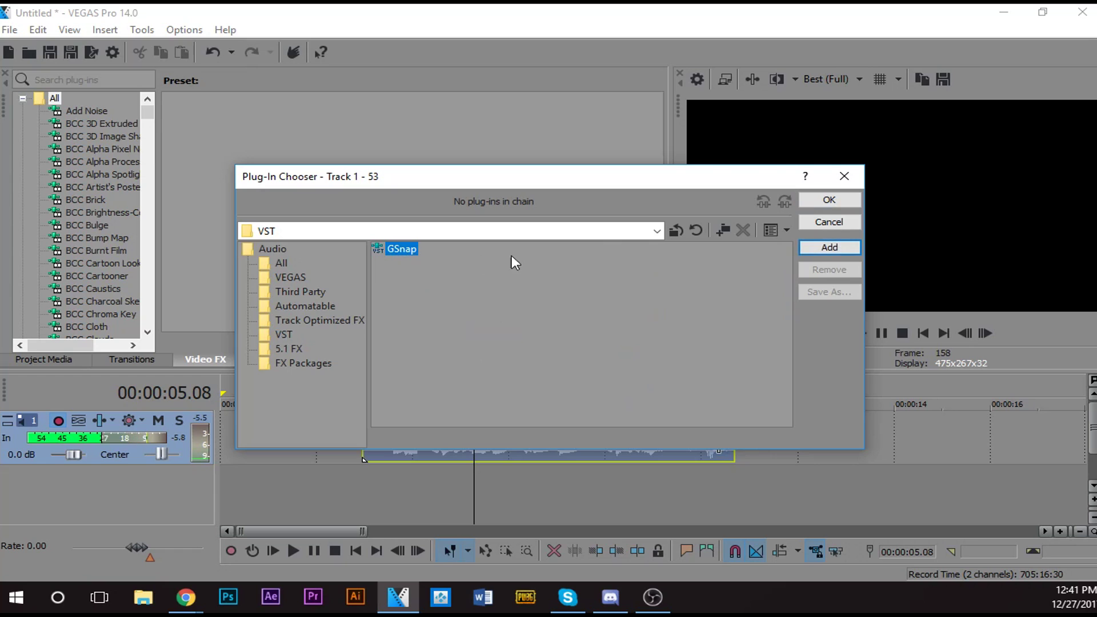
click(828, 247)
click(827, 200)
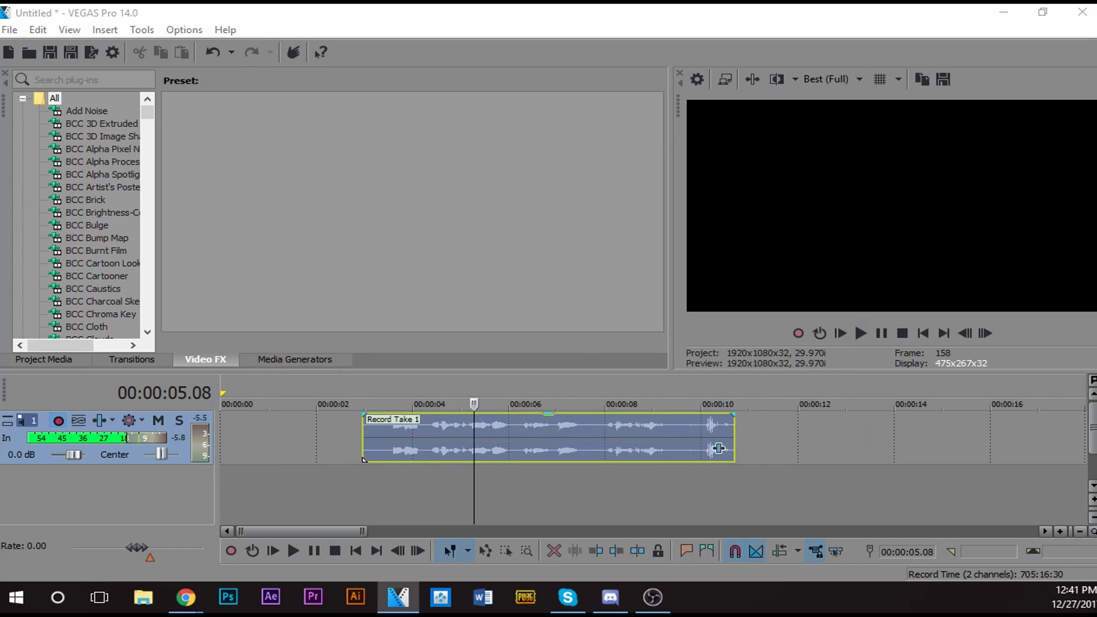
Step: Set GSnap's key and scale selection to the Chromatic scale
drag(765, 127, 563, 91)
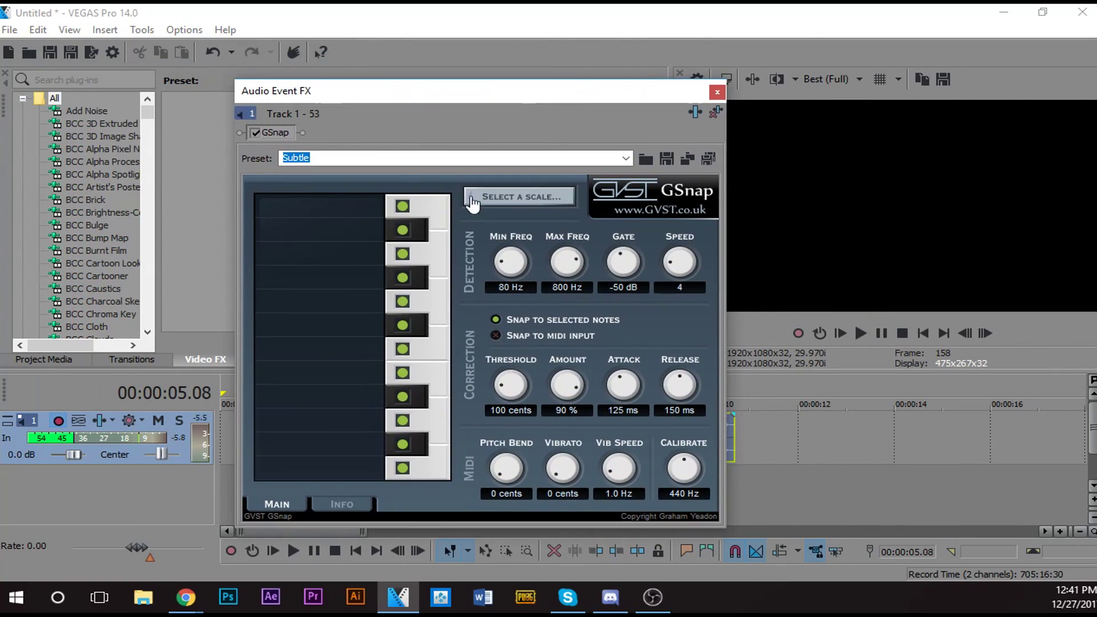
click(471, 197)
drag(568, 225, 652, 209)
click(760, 243)
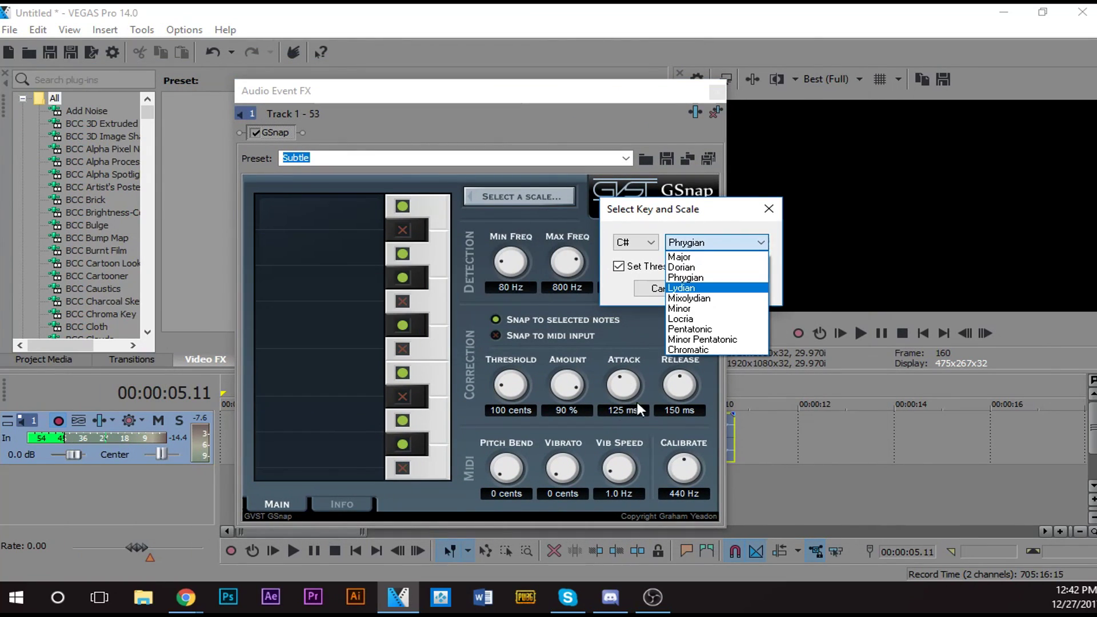
click(709, 349)
click(737, 287)
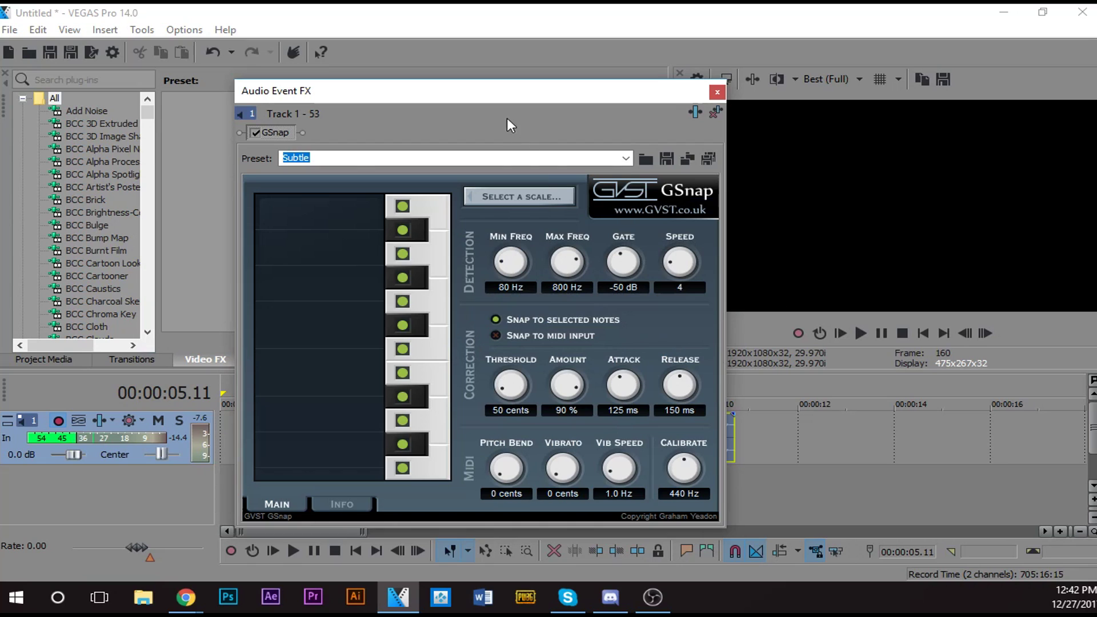
Step: Load GSnap's Share the Pain preset and confirm the key and scale settings
drag(490, 90, 666, 95)
click(803, 162)
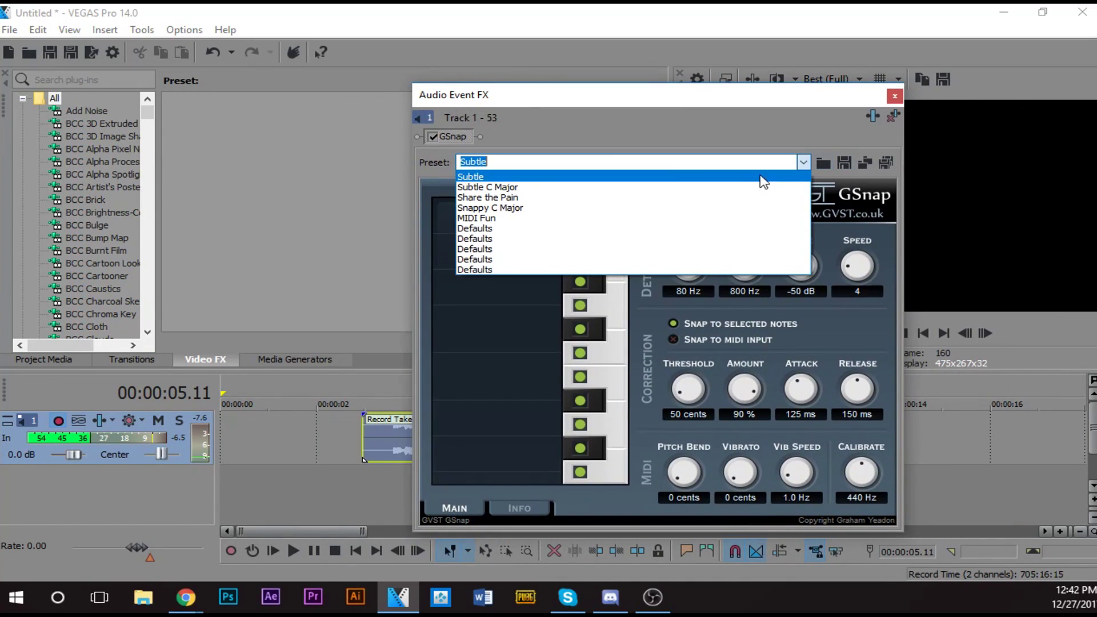
click(532, 208)
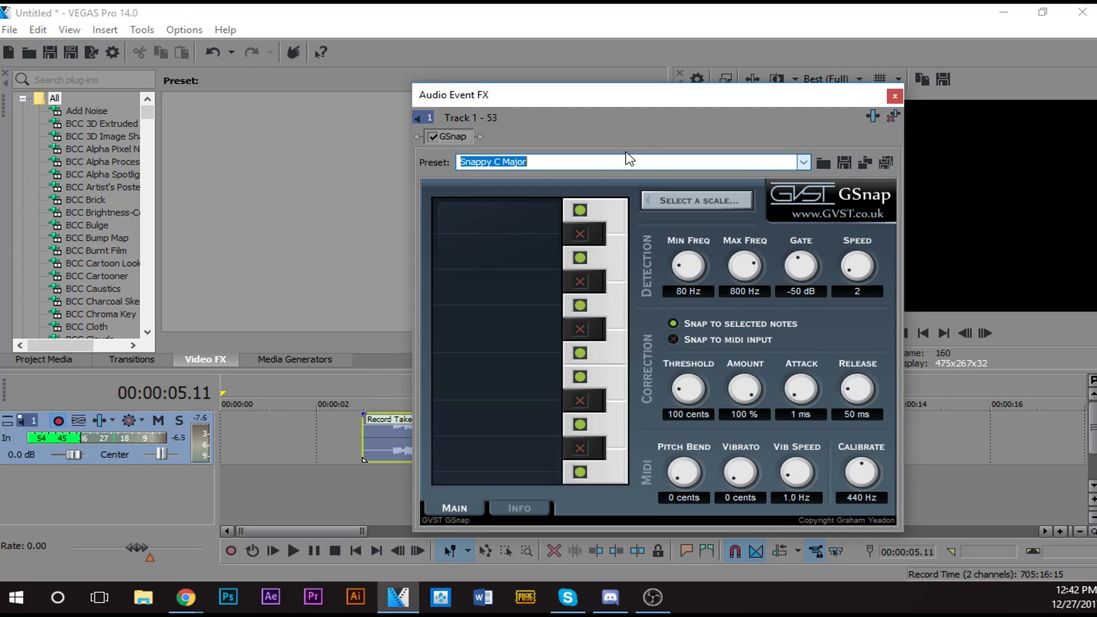
click(804, 162)
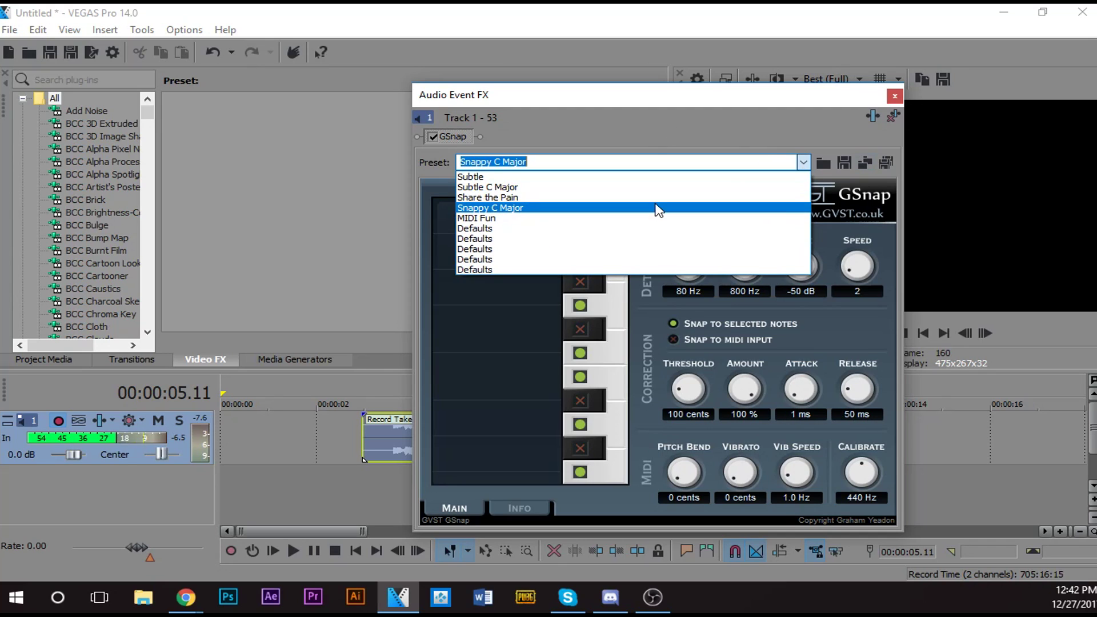
click(652, 200)
click(688, 263)
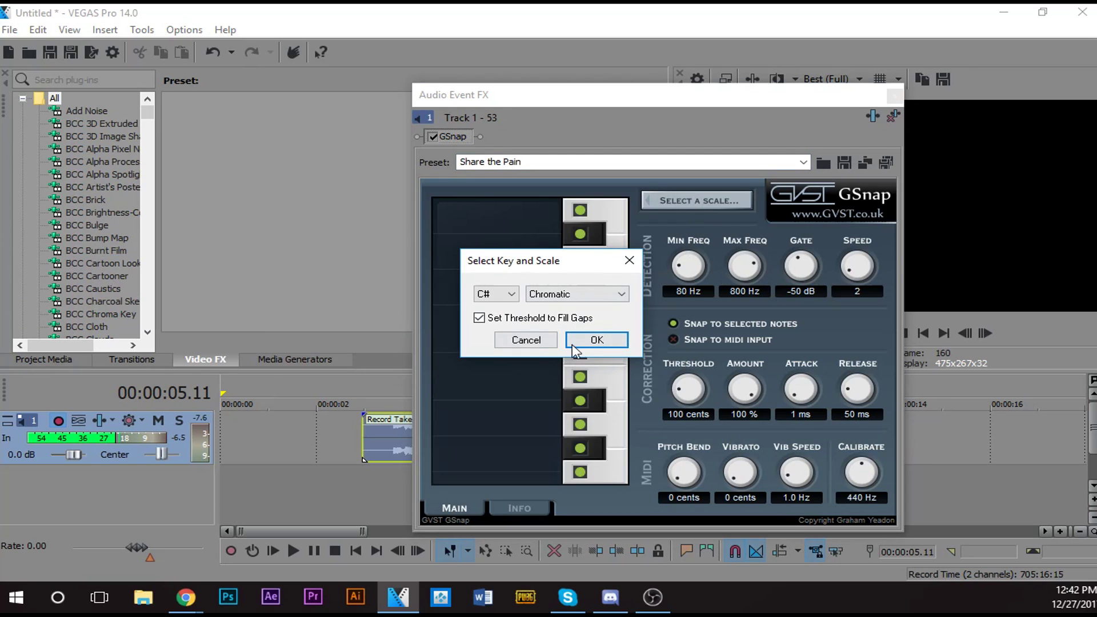
click(588, 343)
Step: Play back Record Take 1 through GSnap from about 3 s, then recentre the GSnap window
drag(704, 99, 934, 121)
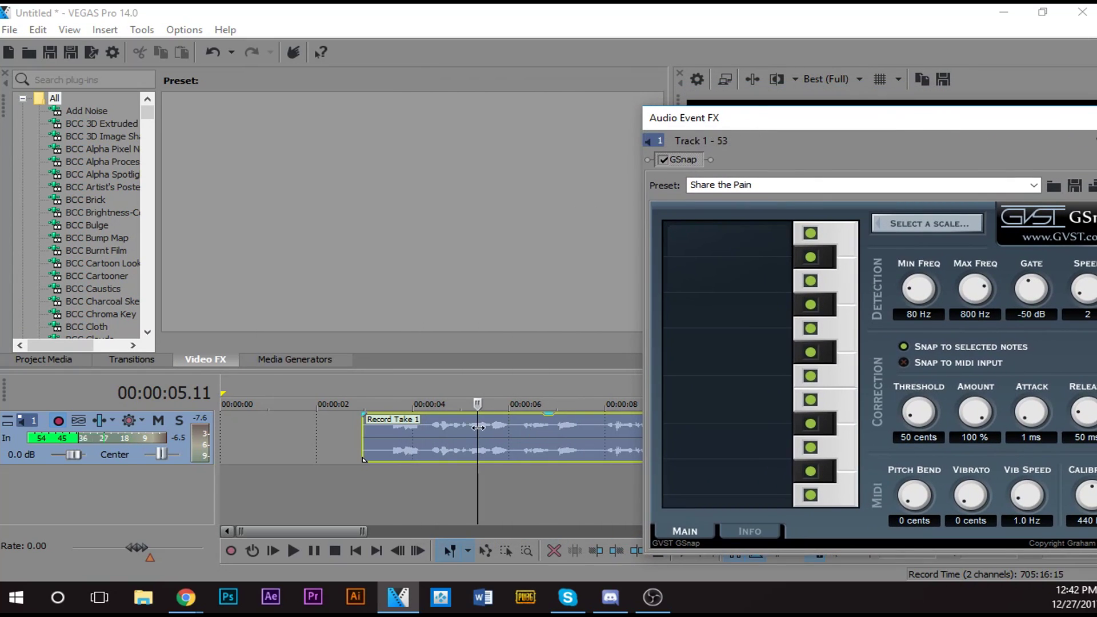
key(space)
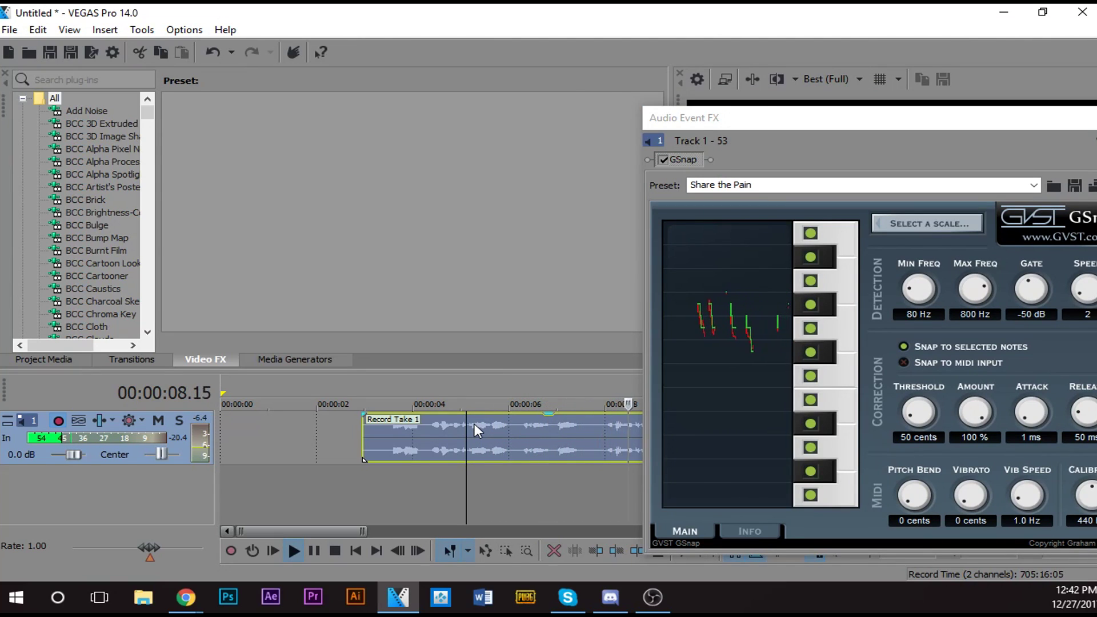
click(390, 435)
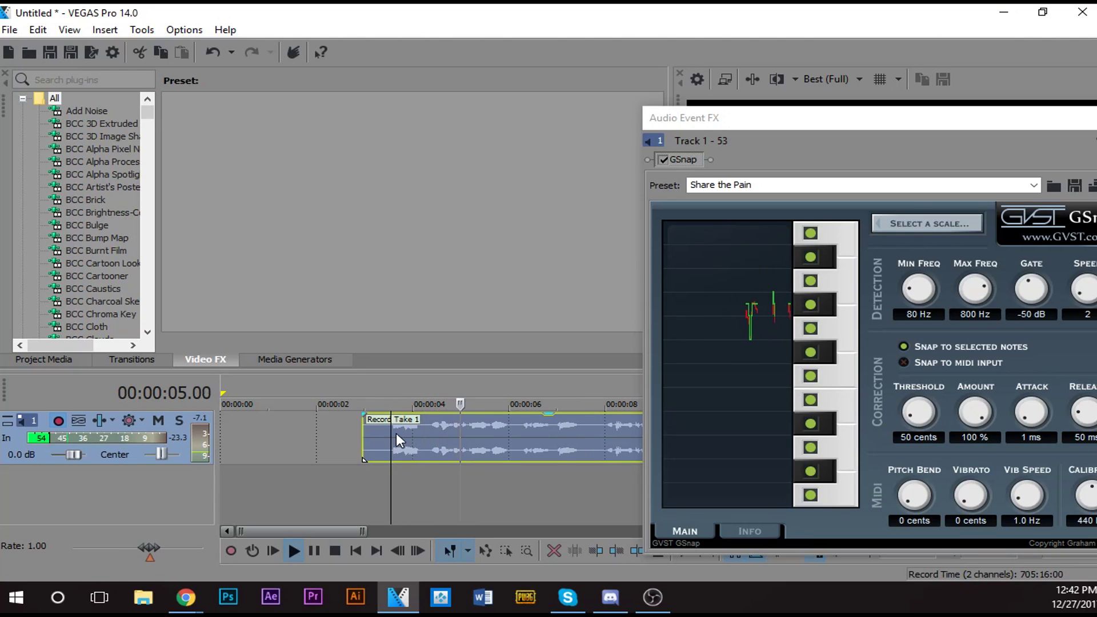
key(space)
drag(743, 117, 381, 70)
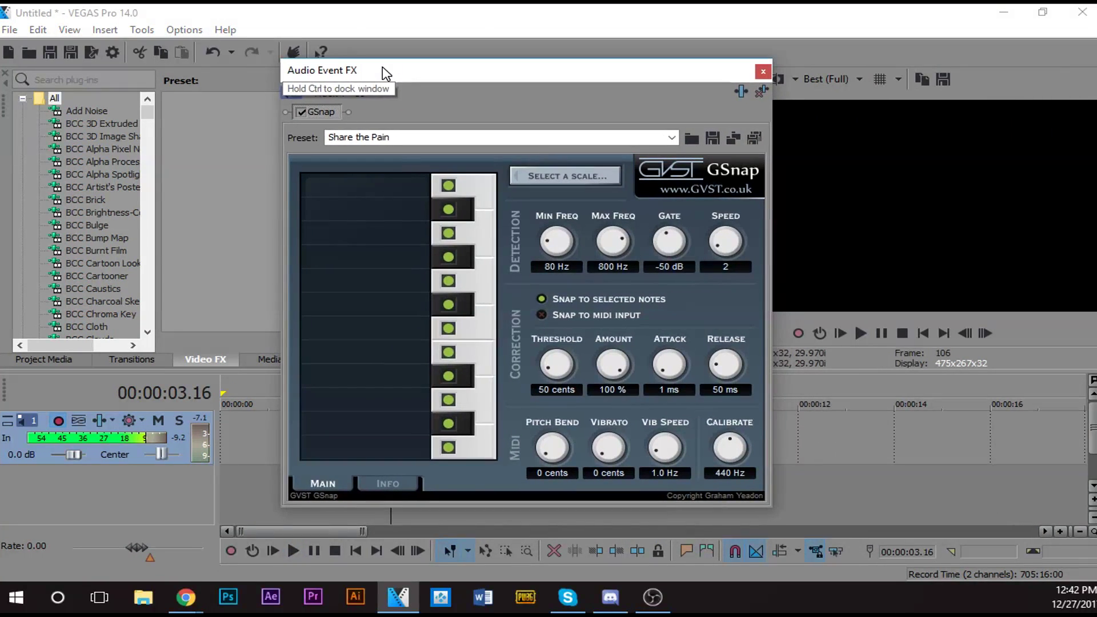